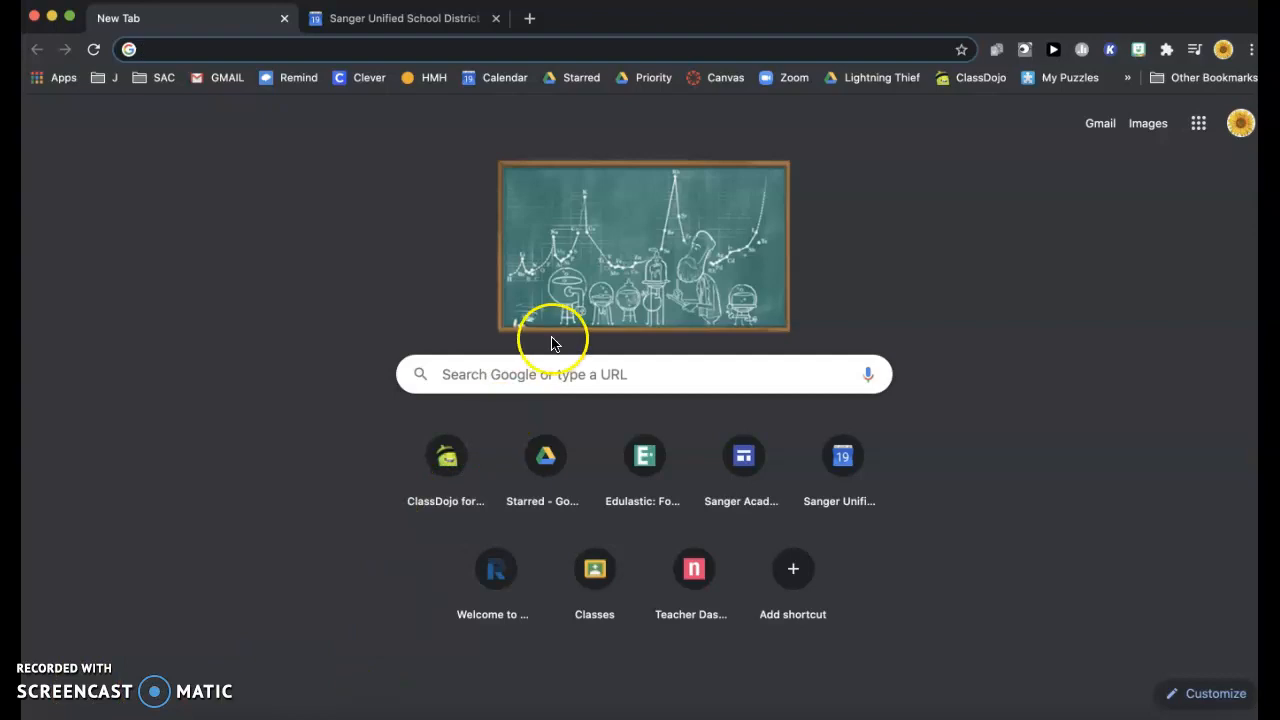
Open the Language Arts 6 course in Canvas and start a new announcement
left_click(723, 87)
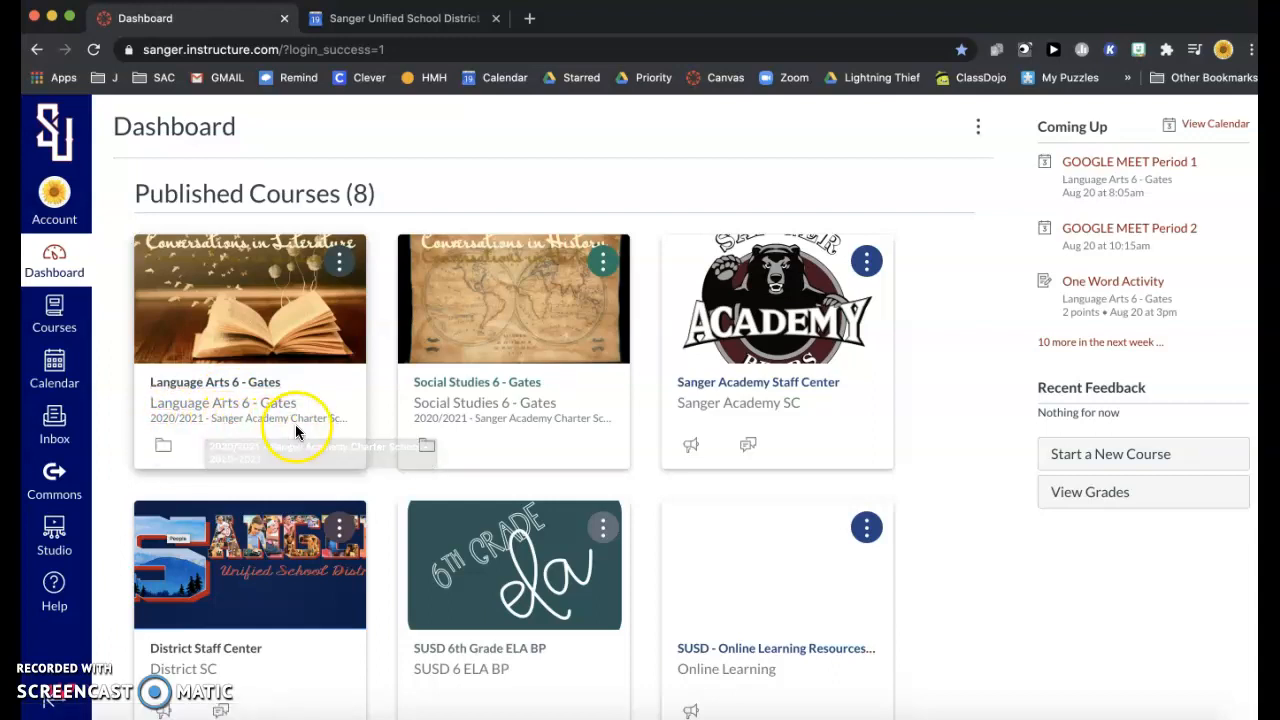
left_click(195, 402)
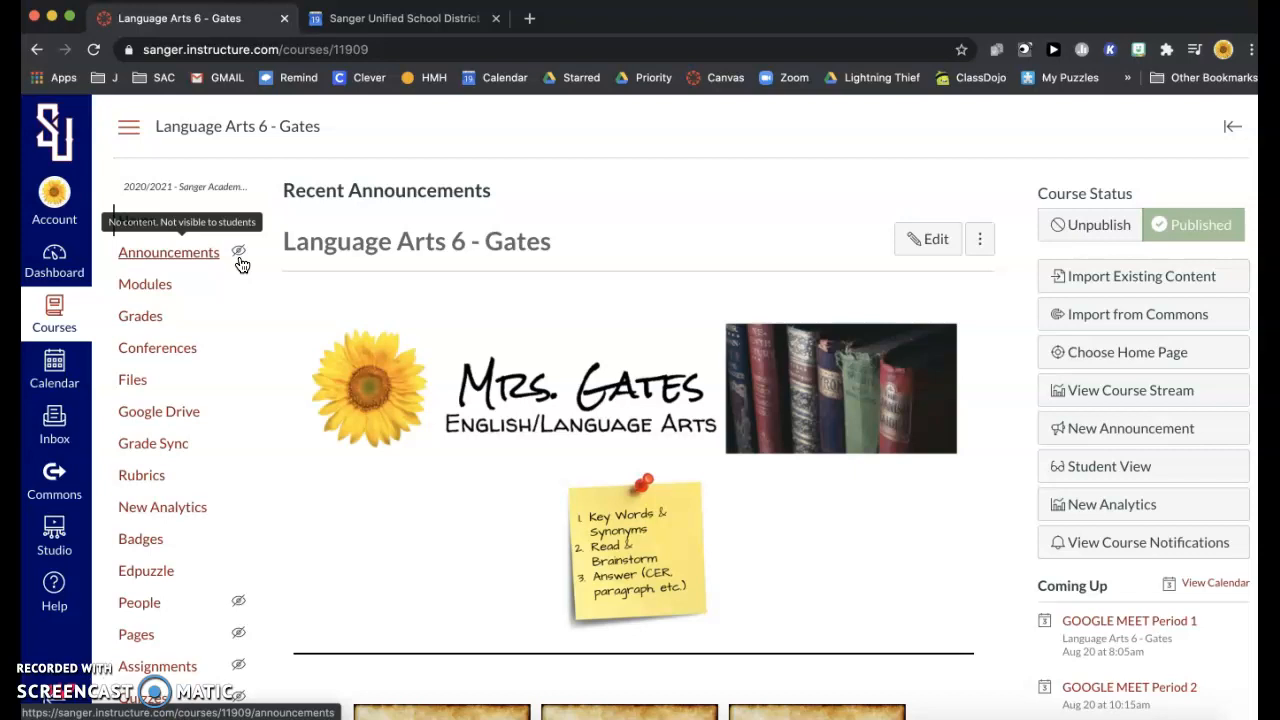
left_click(180, 257)
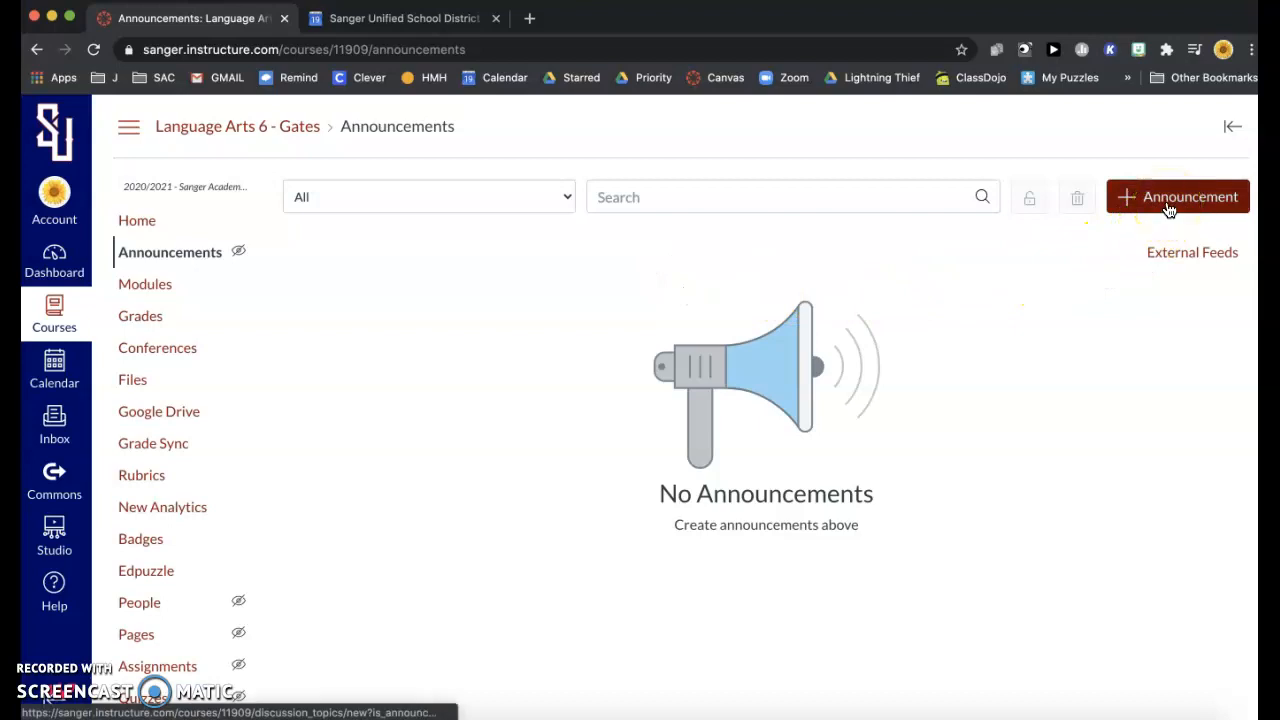
left_click(1168, 207)
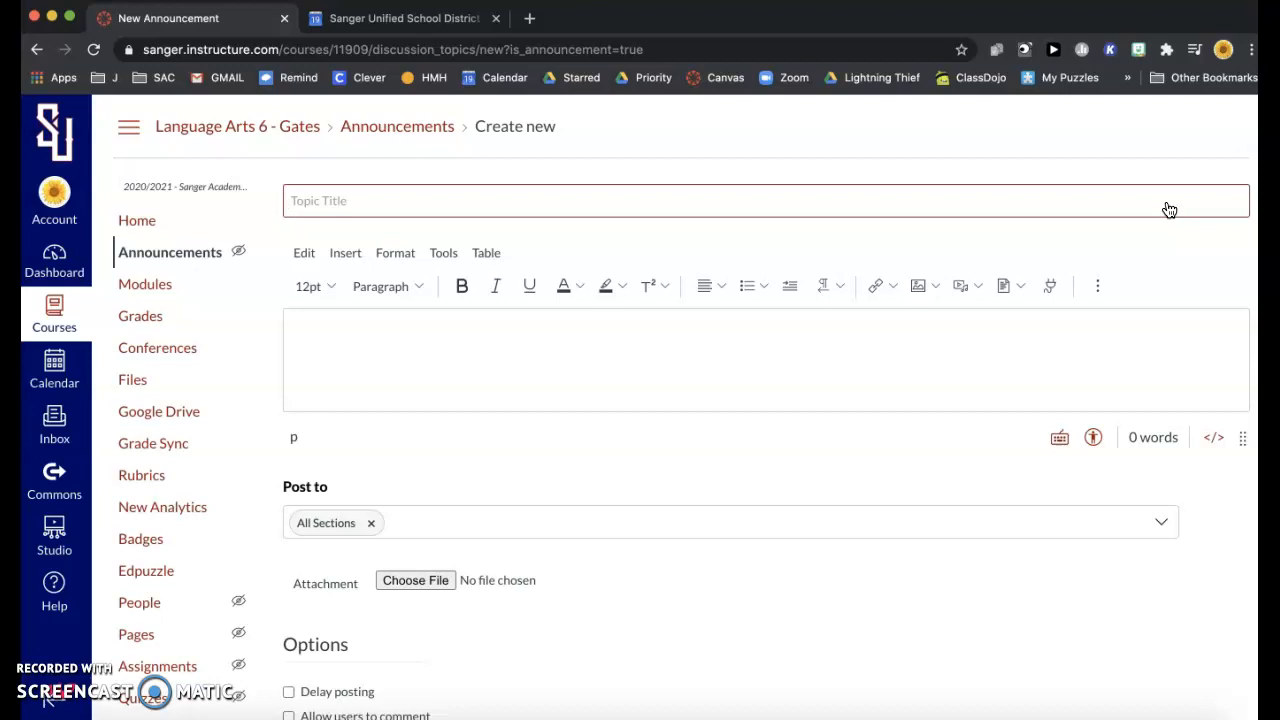
Title the announcement "IMPORTANT: Google Meet Links for ELA Period 1"
type("G")
key("BackSpace")
type("IMPORTANT: Google Link")
key("BackSpace")
type("Meet Links for")
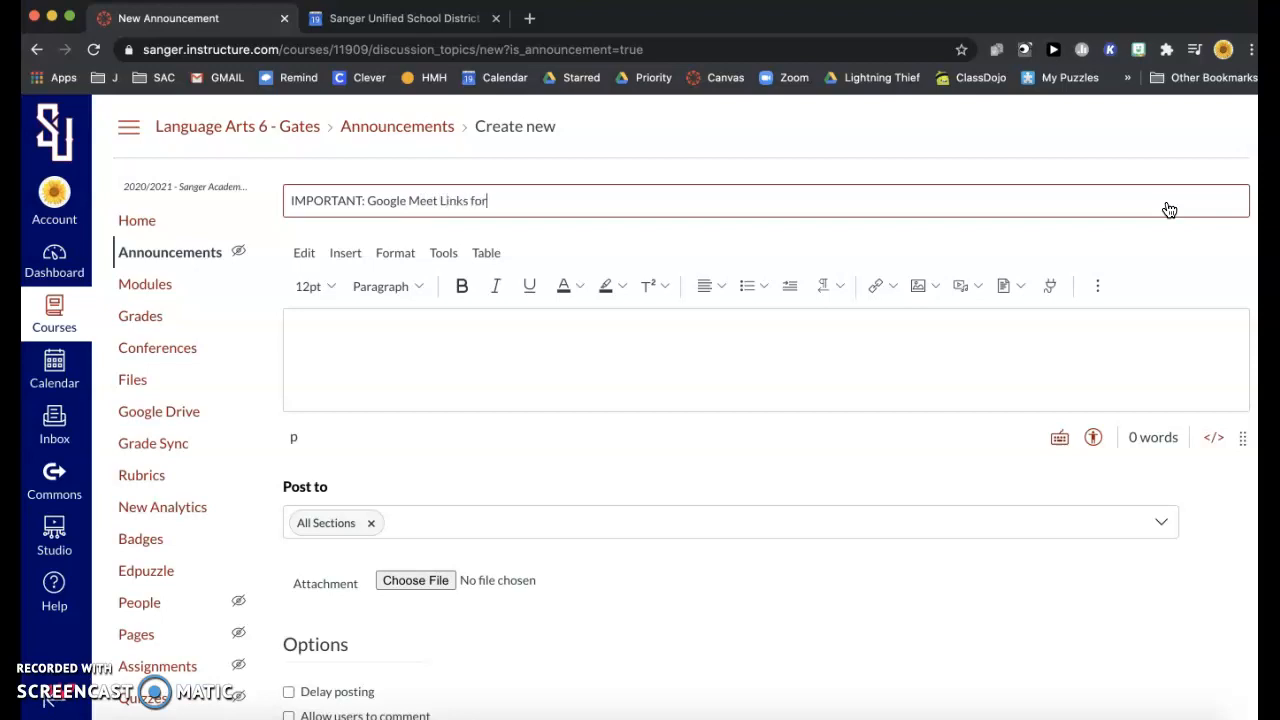
type(" ELA Period 1")
Enter "Thursday" and "Friday" on separate lines in the announcement body
left_click(693, 331)
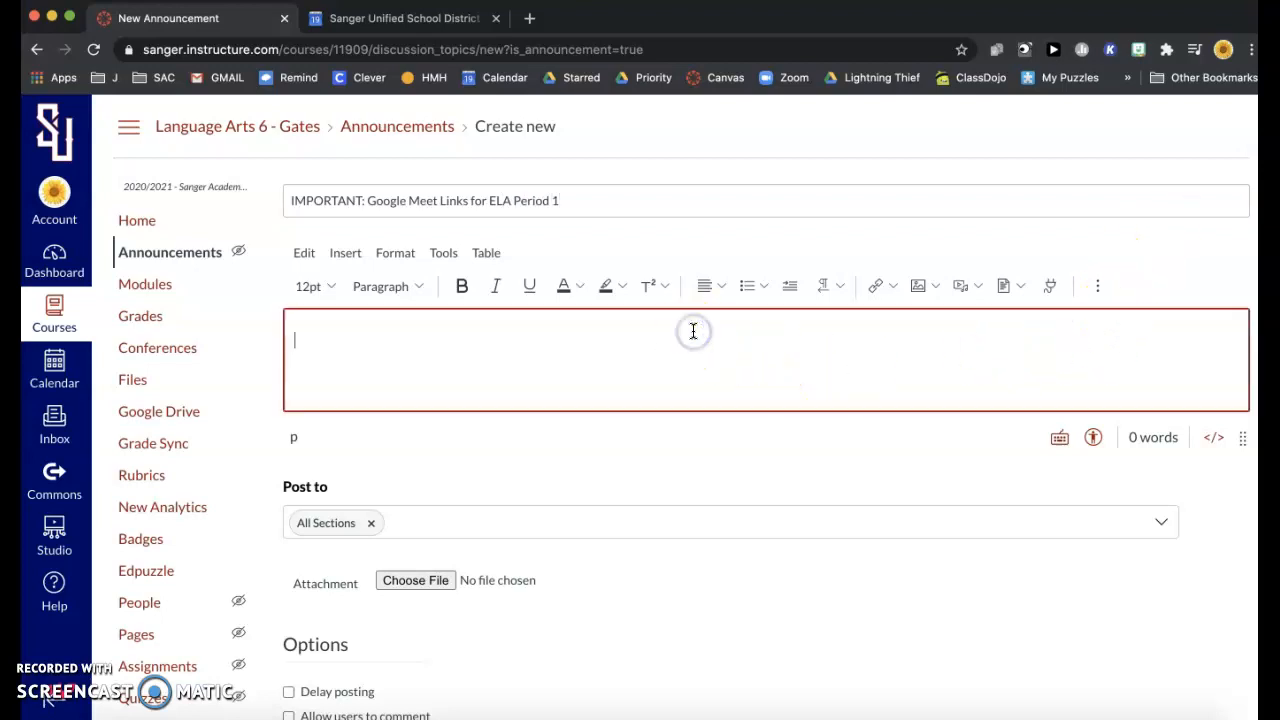
type("Thursday")
key("Return")
type("Friday")
Add the line "Here the the links you will need to attend class on these days:" above Thursday in the announcement body
left_click(296, 341)
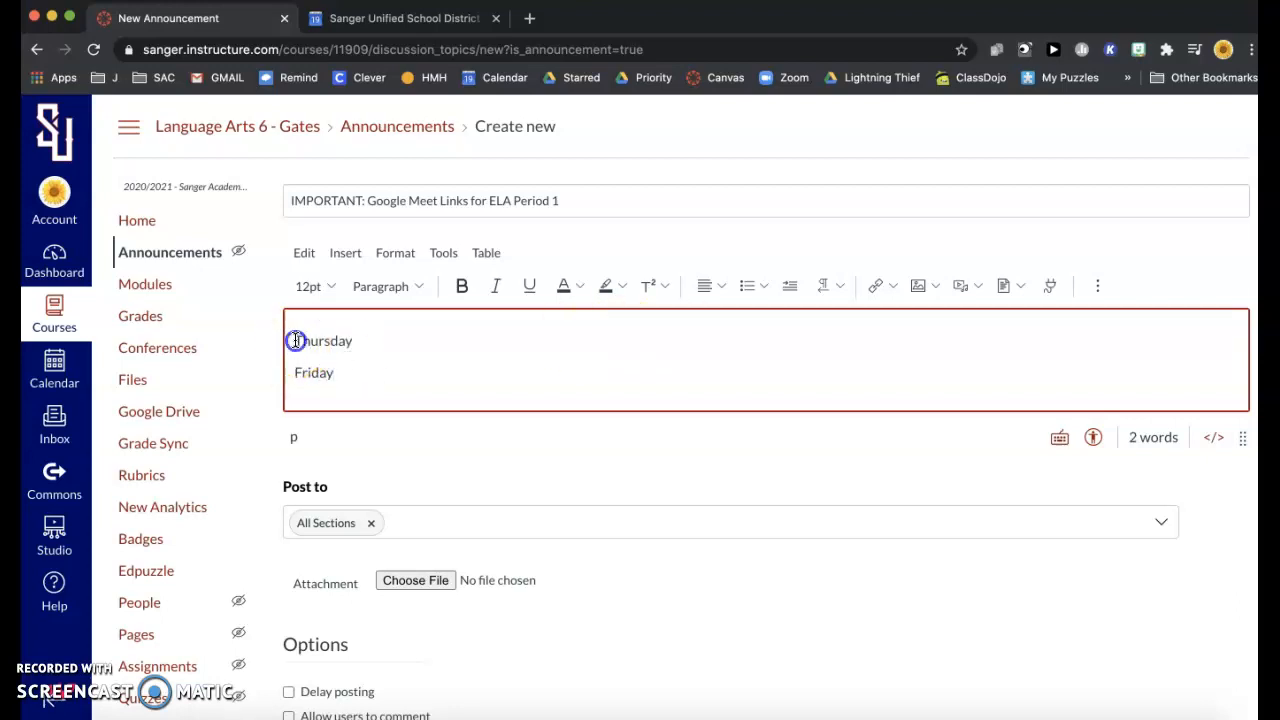
key("Return")
key("Up")
type("Here the the links you will gnee")
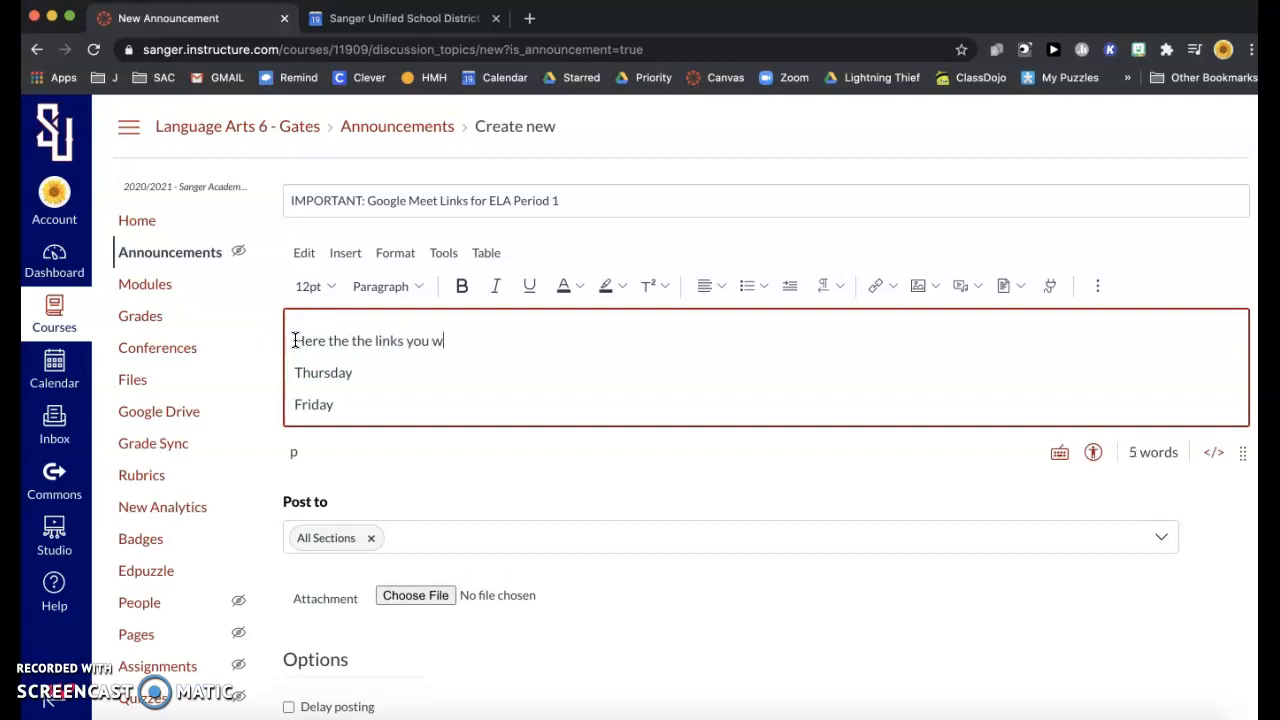
key("BackSpace")
key("BackSpace")
key("BackSpace")
key("BackSpace")
type("need to attend cl")
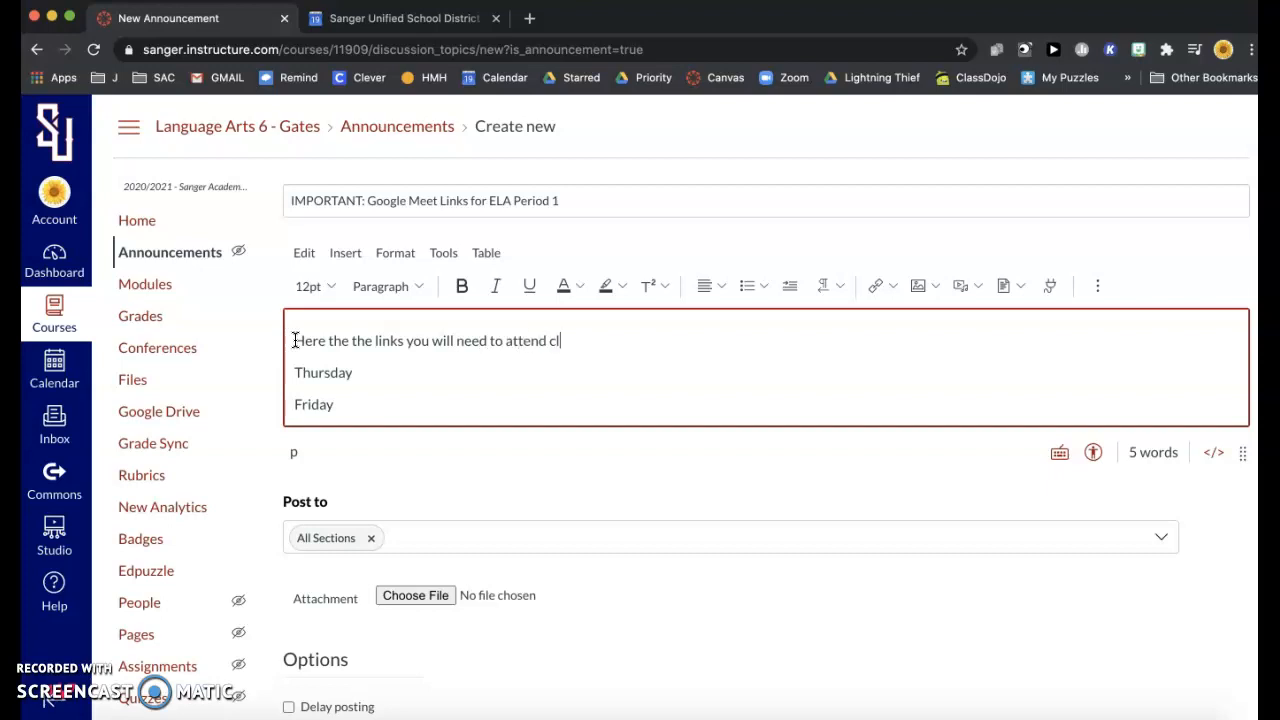
type("ass on these days:")
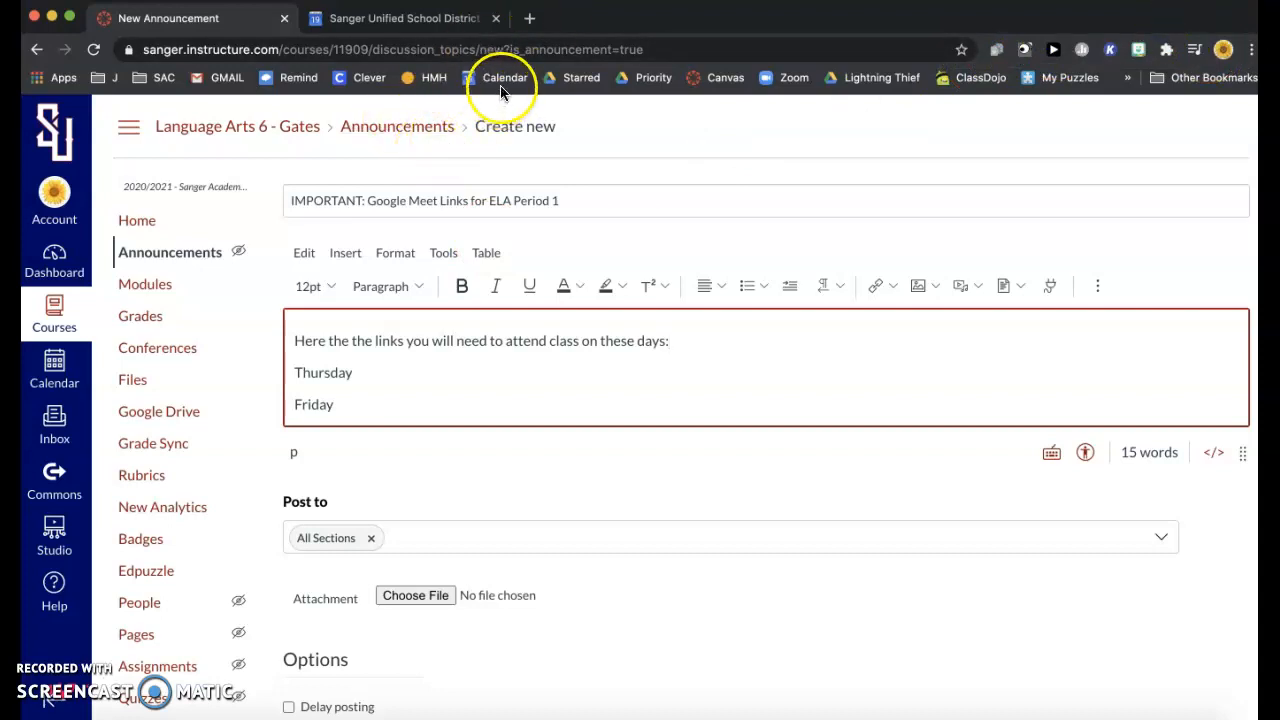
Switch to Google Calendar and copy the Meet link of the Period 1 GOOGLE MEET event on Thursday, August 20
left_click(428, 20)
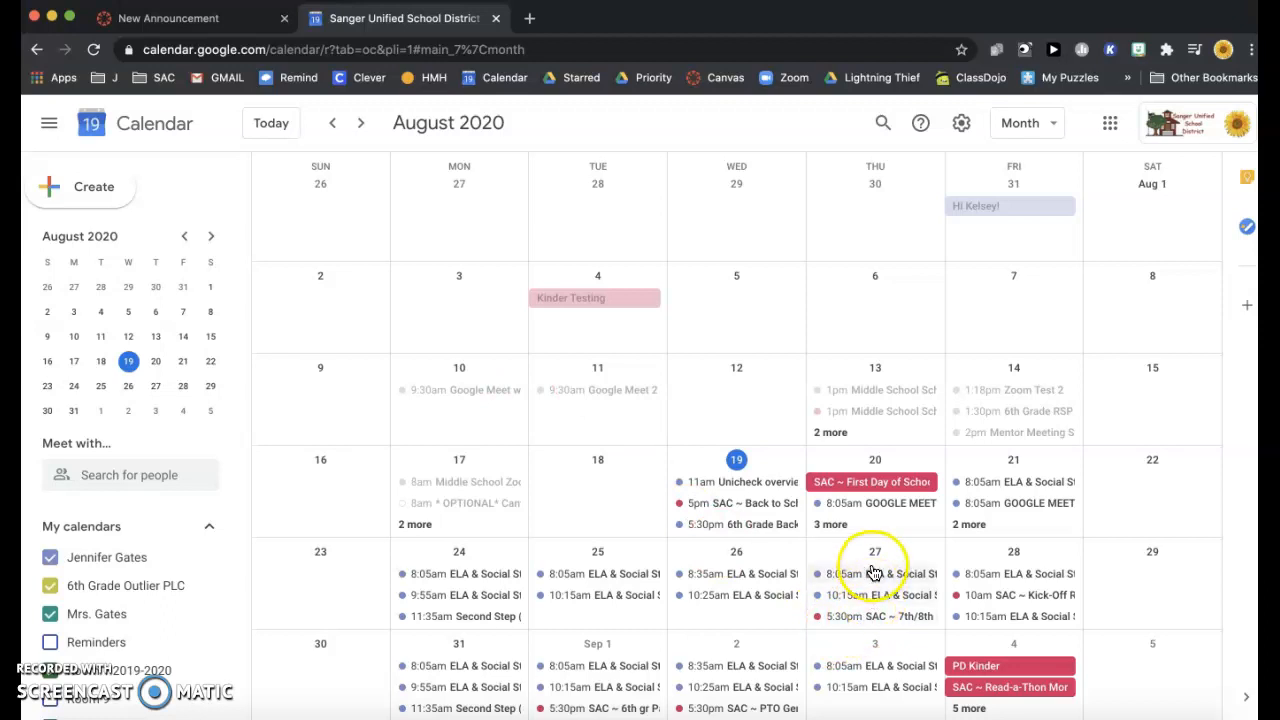
left_click(889, 507)
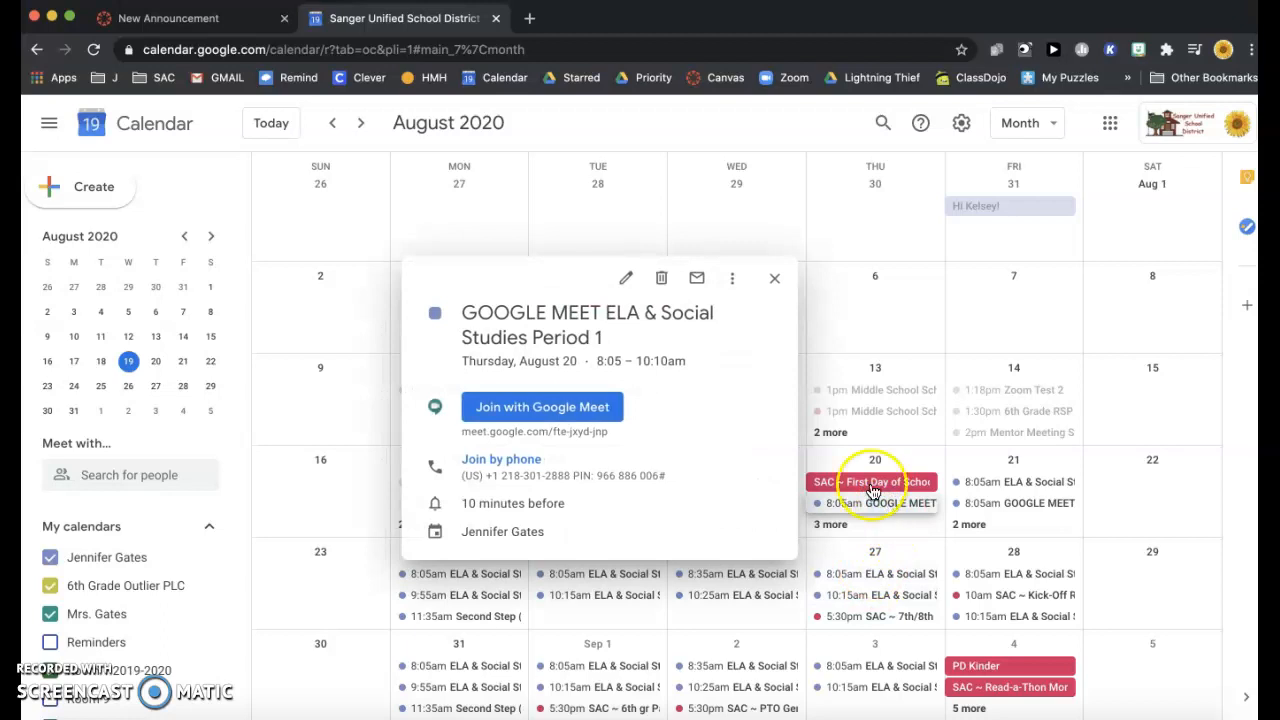
mouse_move(682, 408)
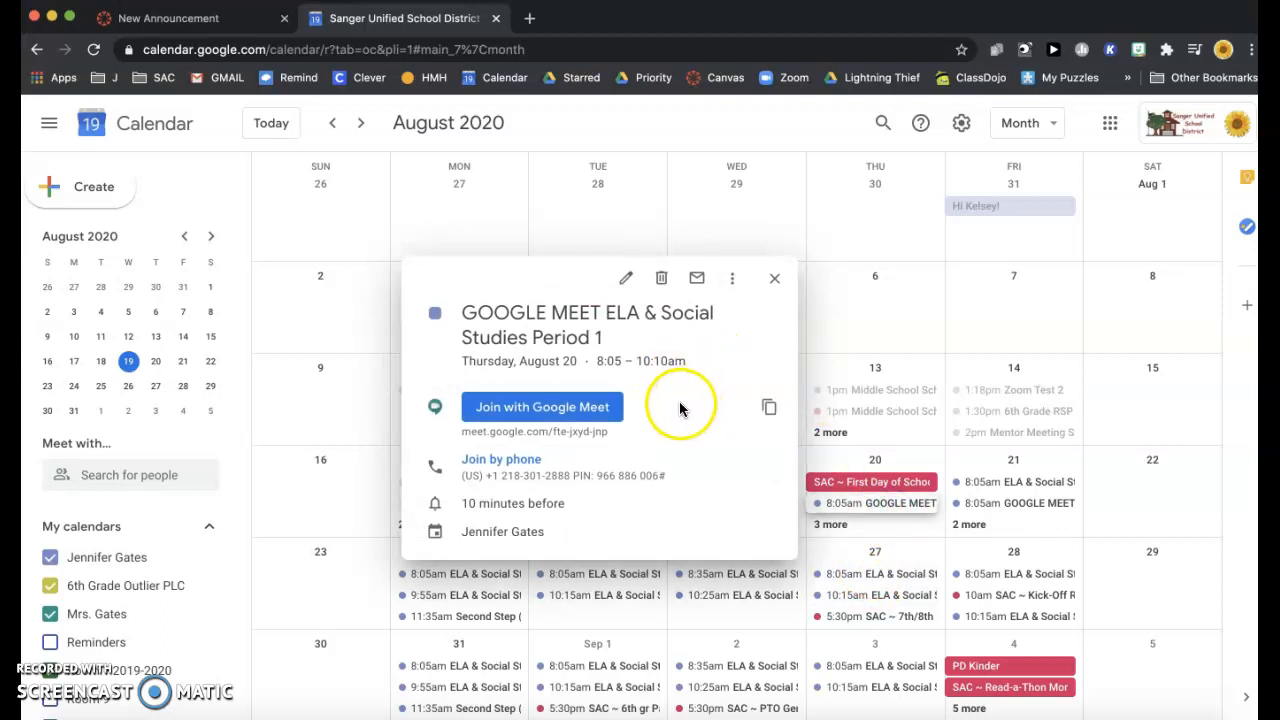
left_click(771, 412)
left_click(584, 483)
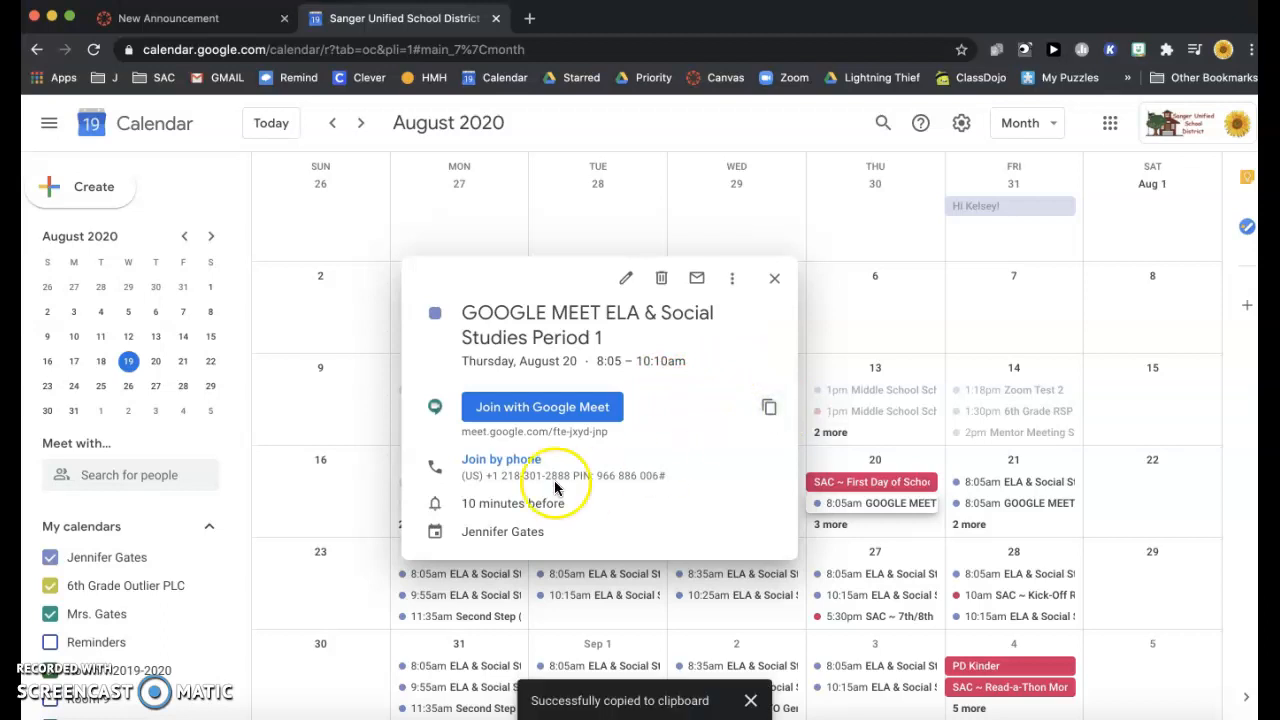
left_click(769, 408)
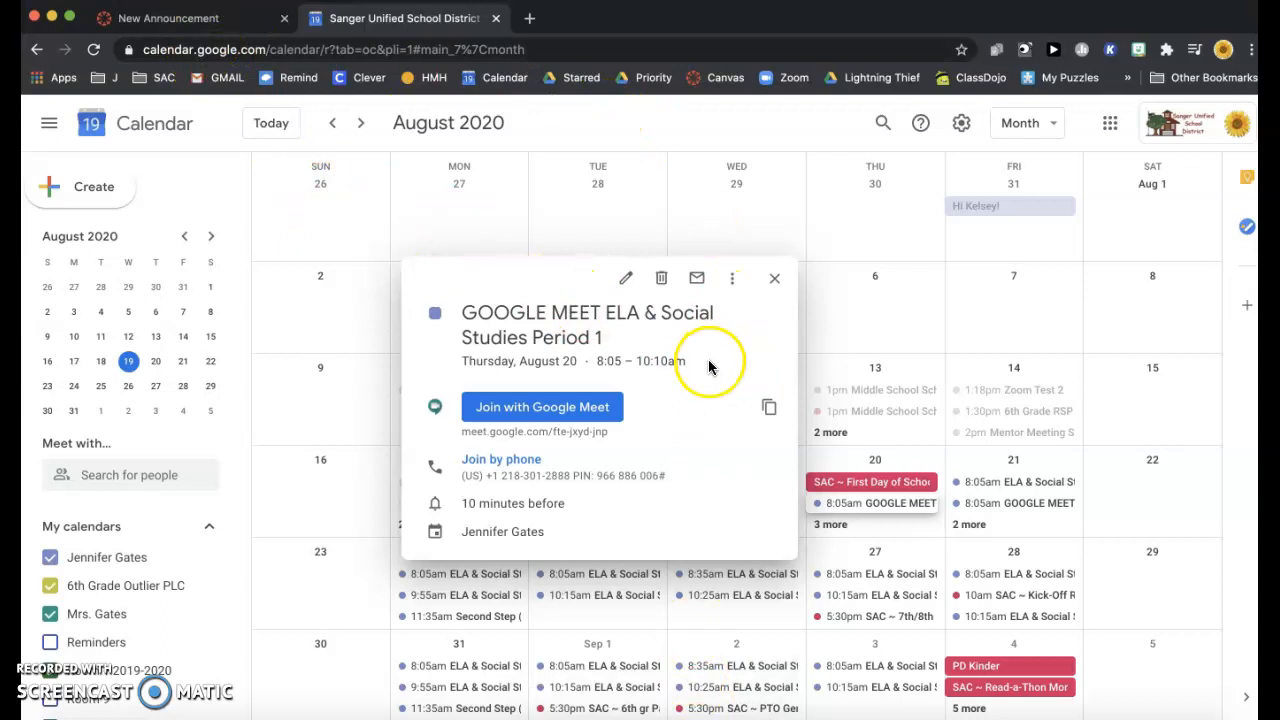
Return to the Canvas announcement and turn the word "Thursday" into an external link to the copied Meet address
left_click(200, 18)
double_click(322, 376)
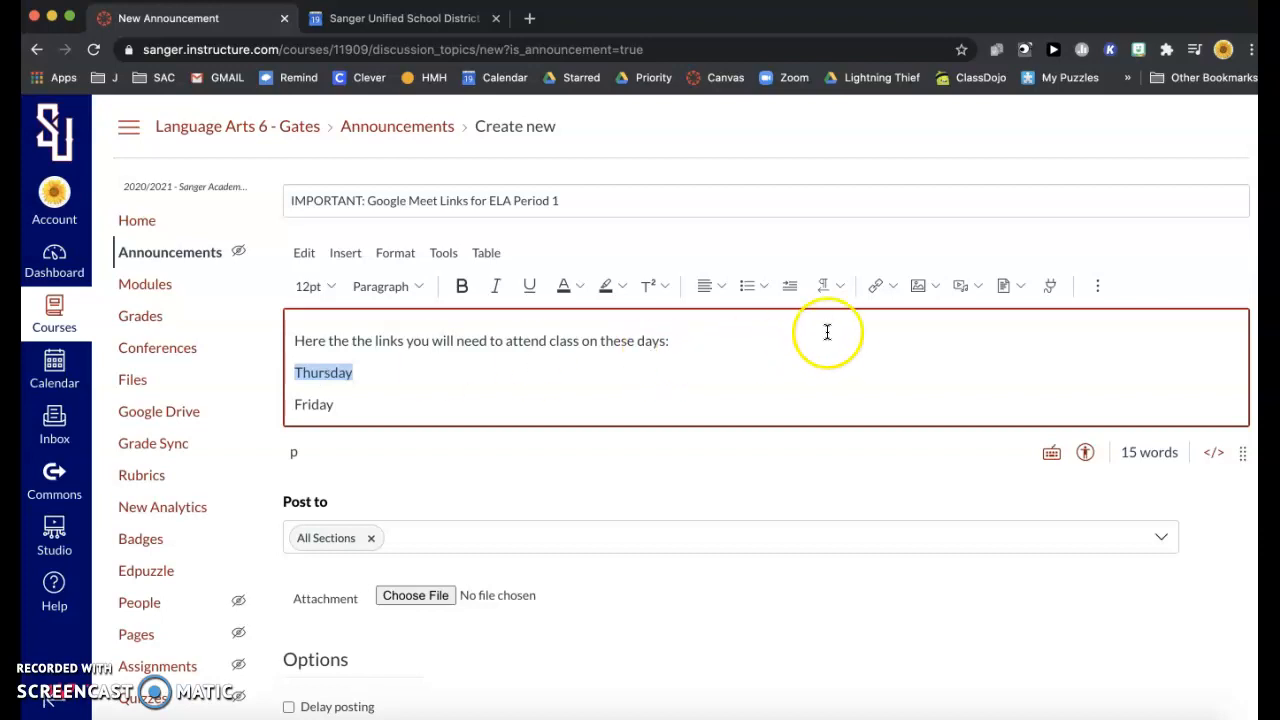
left_click(892, 286)
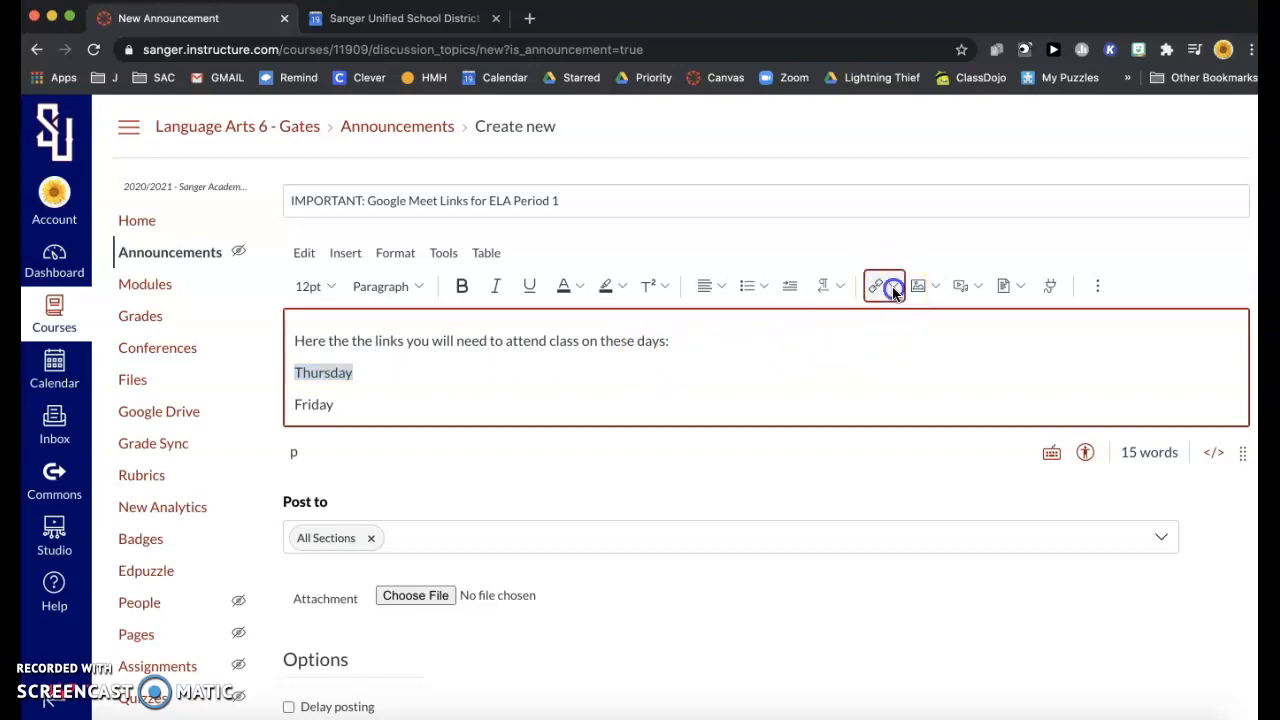
left_click(902, 320)
left_click(541, 452)
key("super+v")
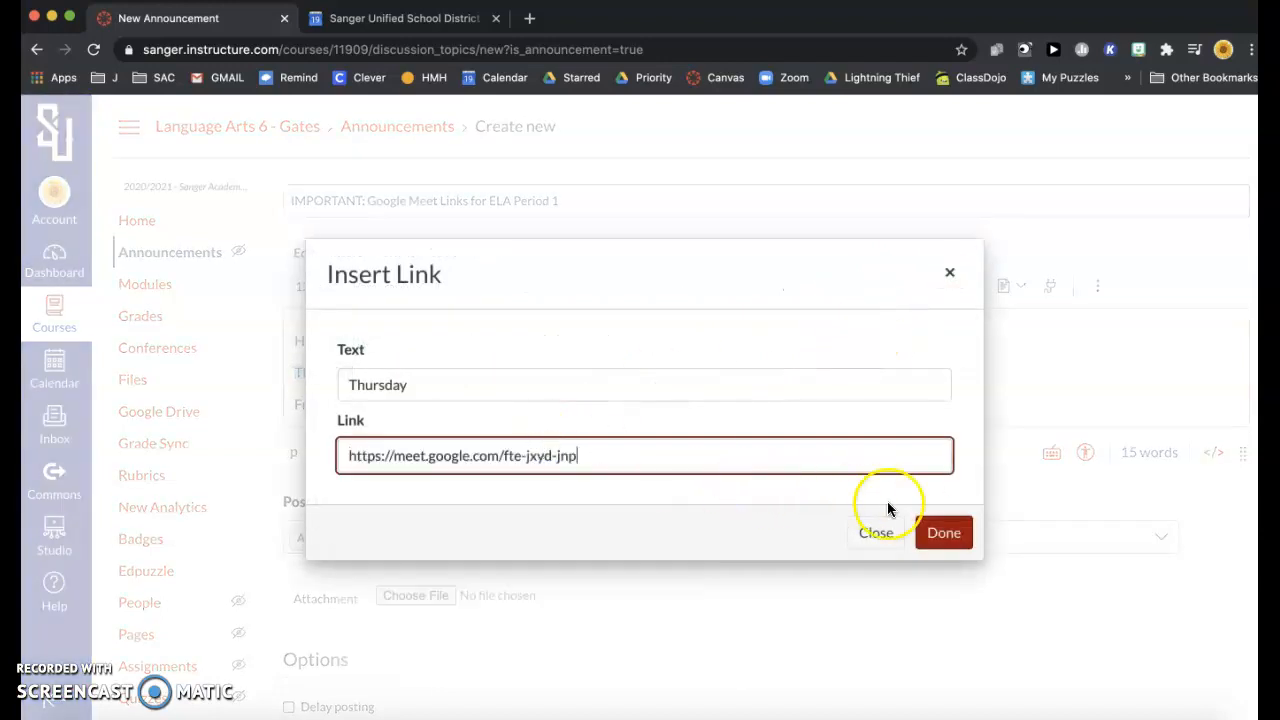
left_click(946, 536)
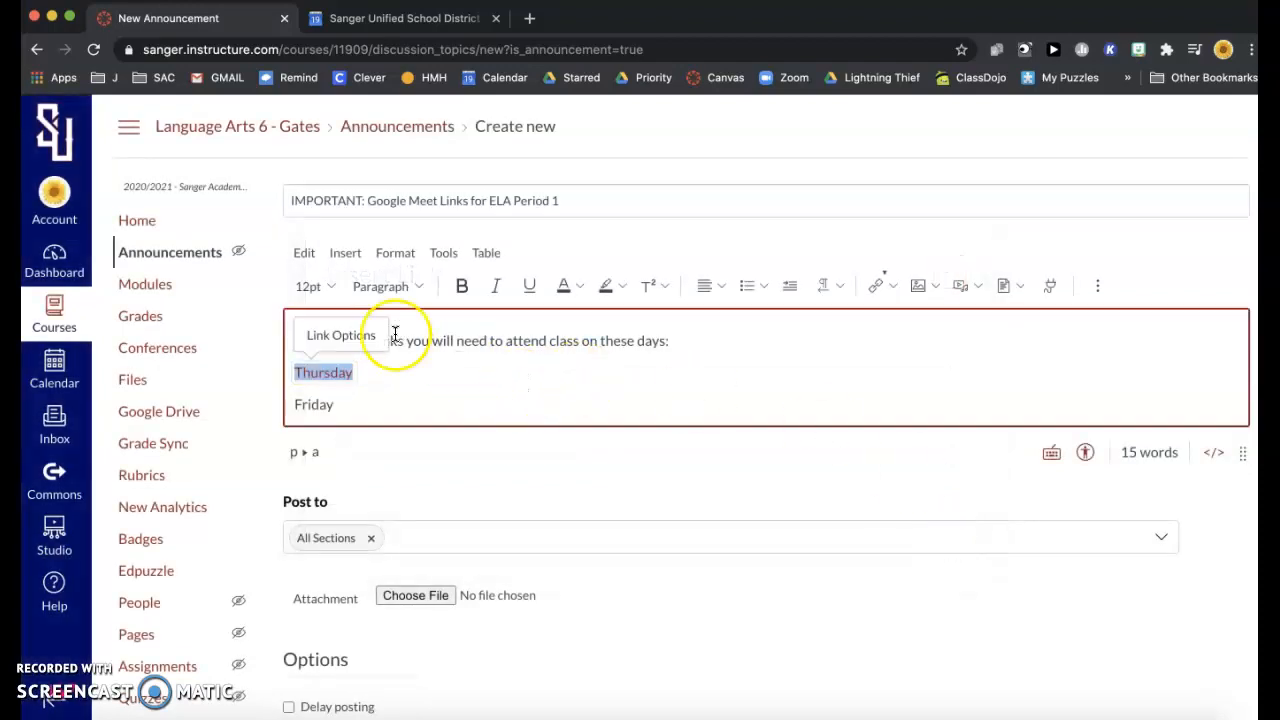
left_click(386, 399)
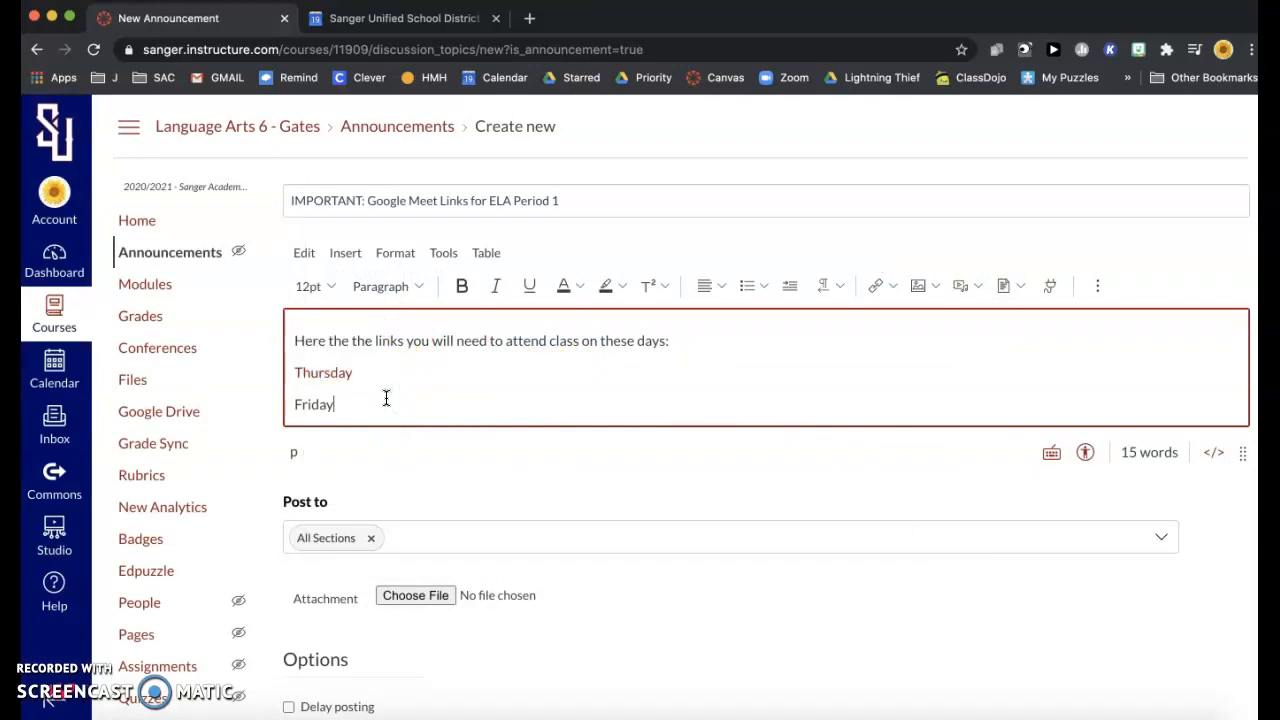
Select "Friday" in the announcement, and copy the Meet link of Google Calendar's Period 1 GOOGLE MEET event on Friday, August 21
double_click(309, 405)
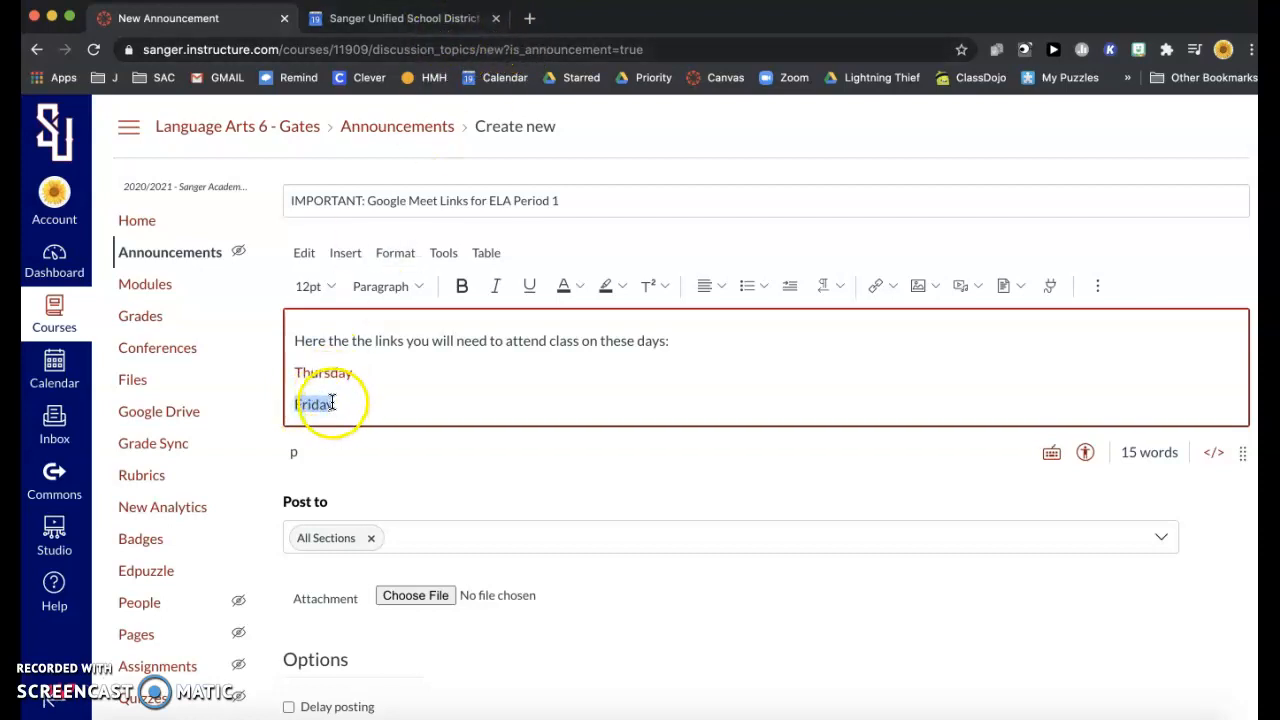
left_click(440, 18)
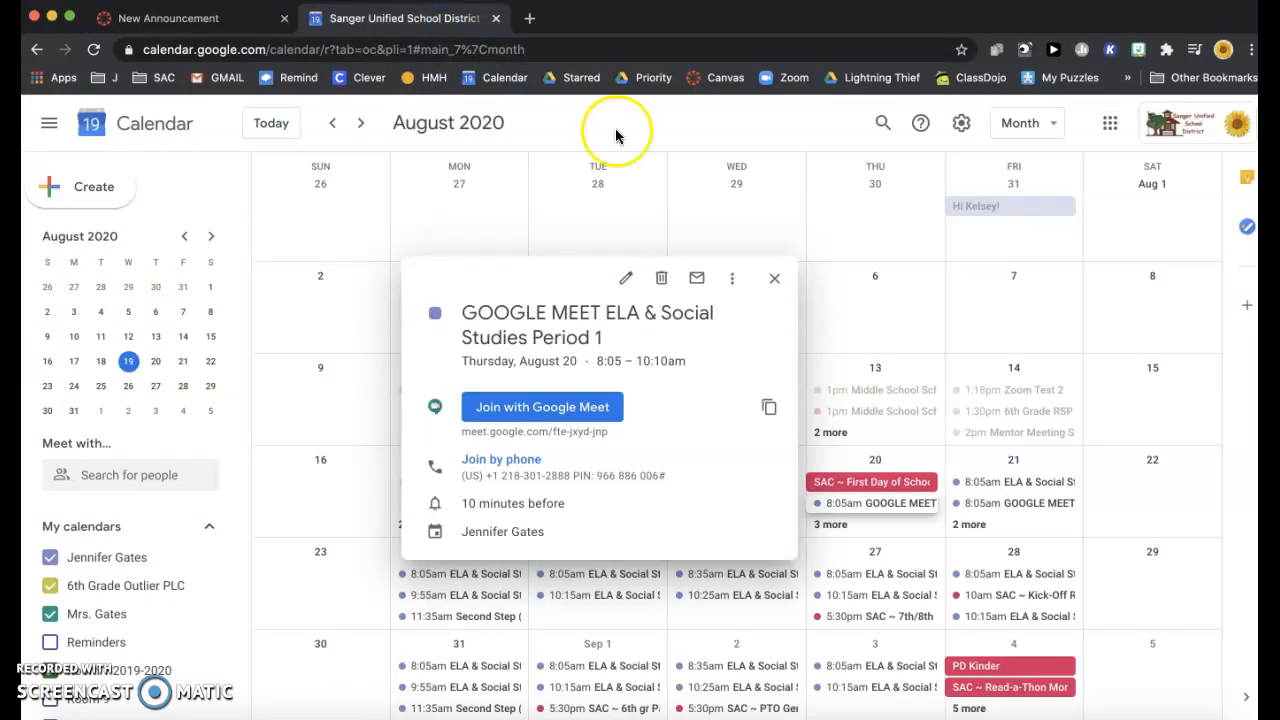
left_click(775, 279)
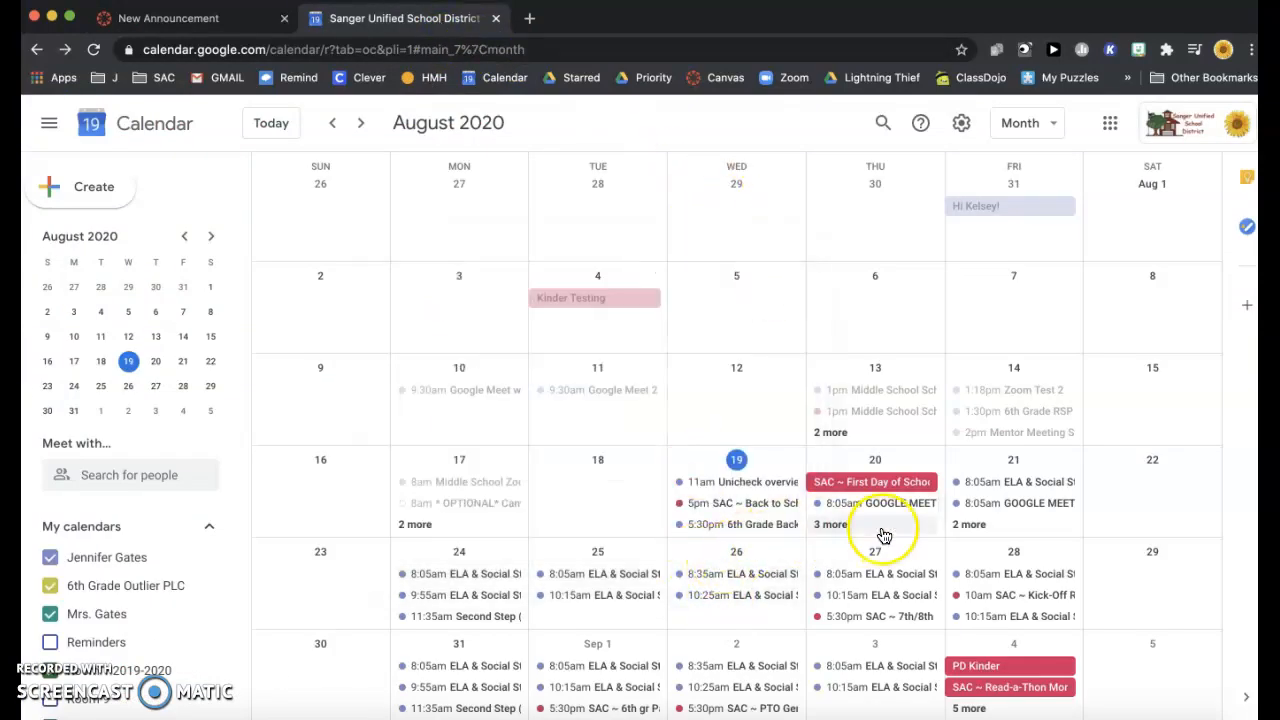
left_click(1025, 508)
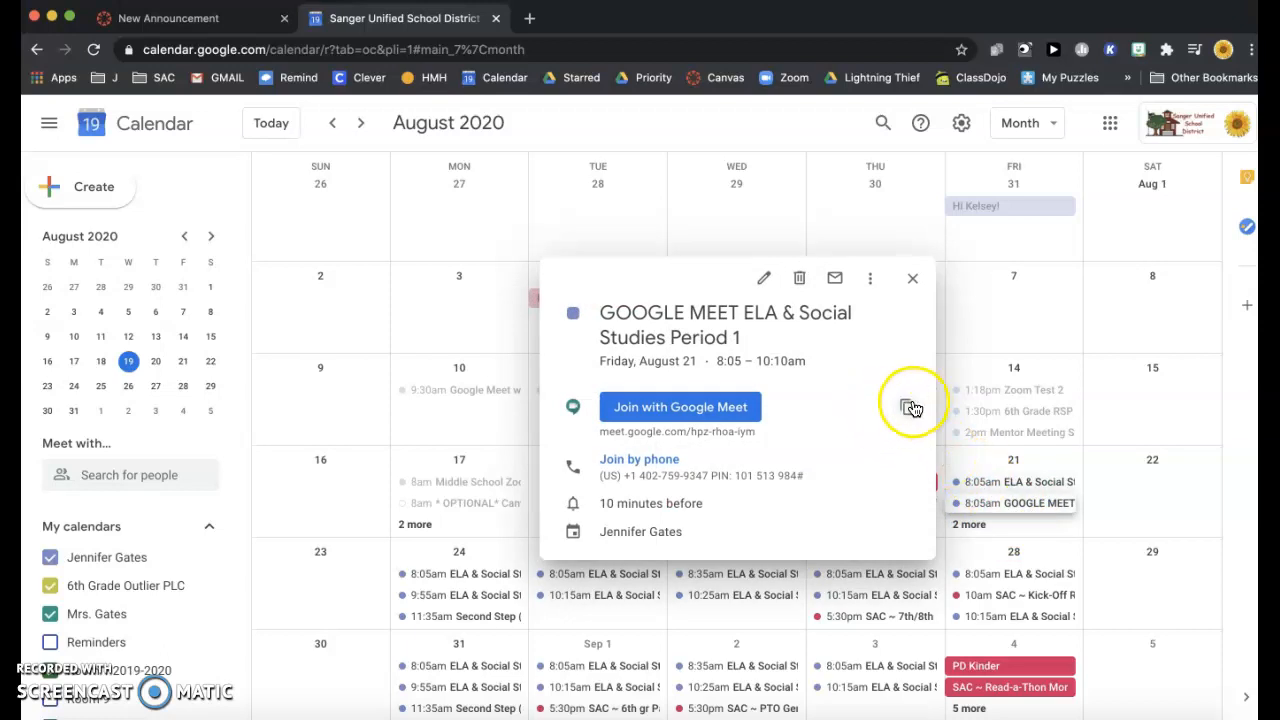
left_click(907, 408)
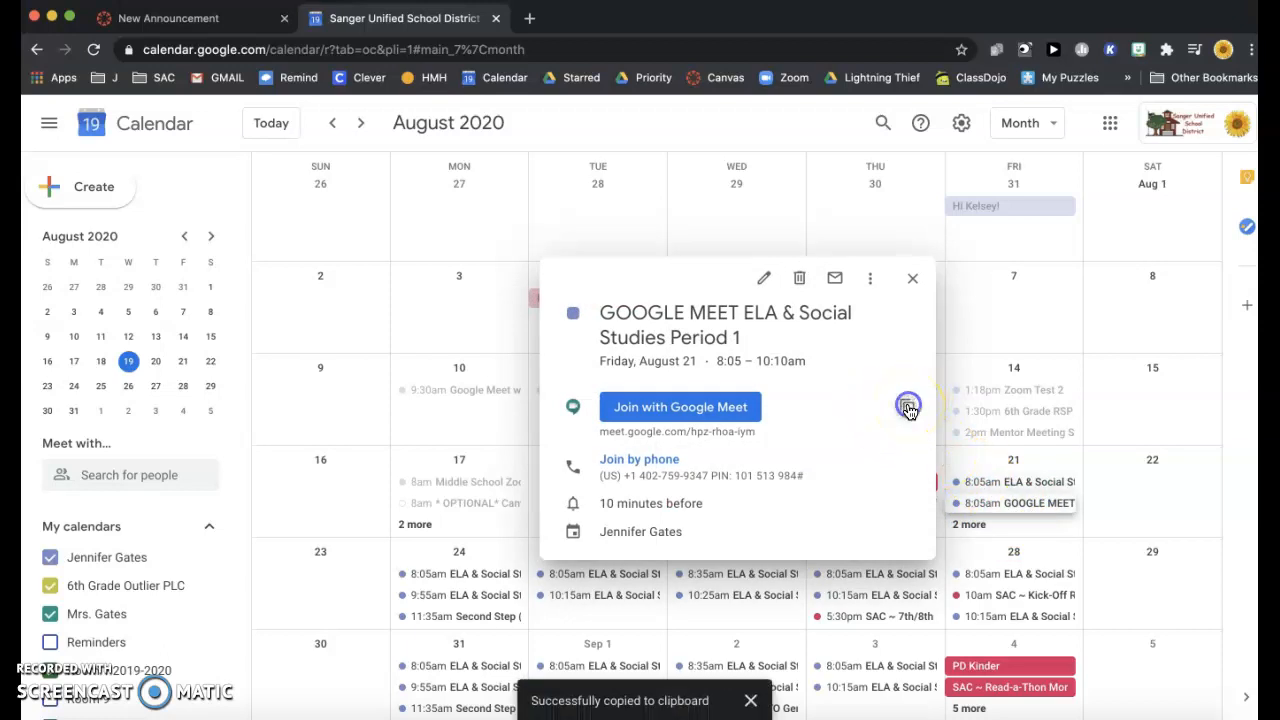
Return to the Canvas announcement and turn the selected word "Friday" into an external link to the copied Meet address
left_click(185, 22)
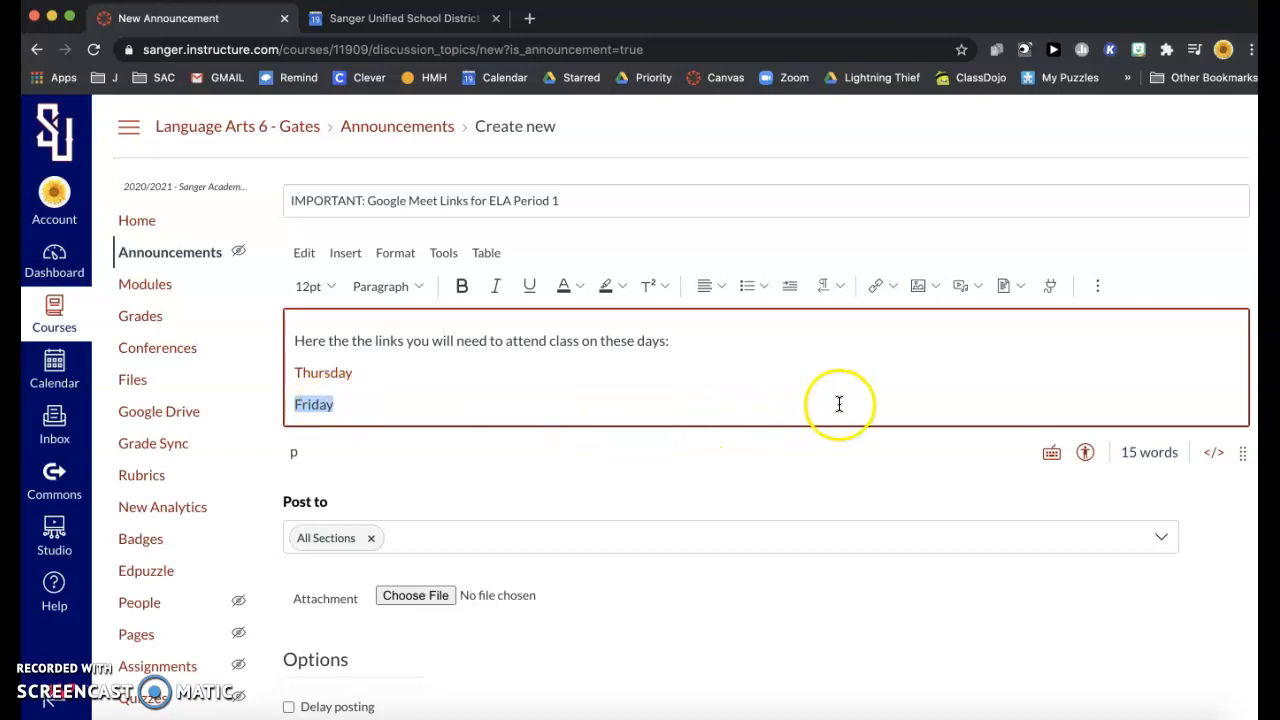
left_click(893, 288)
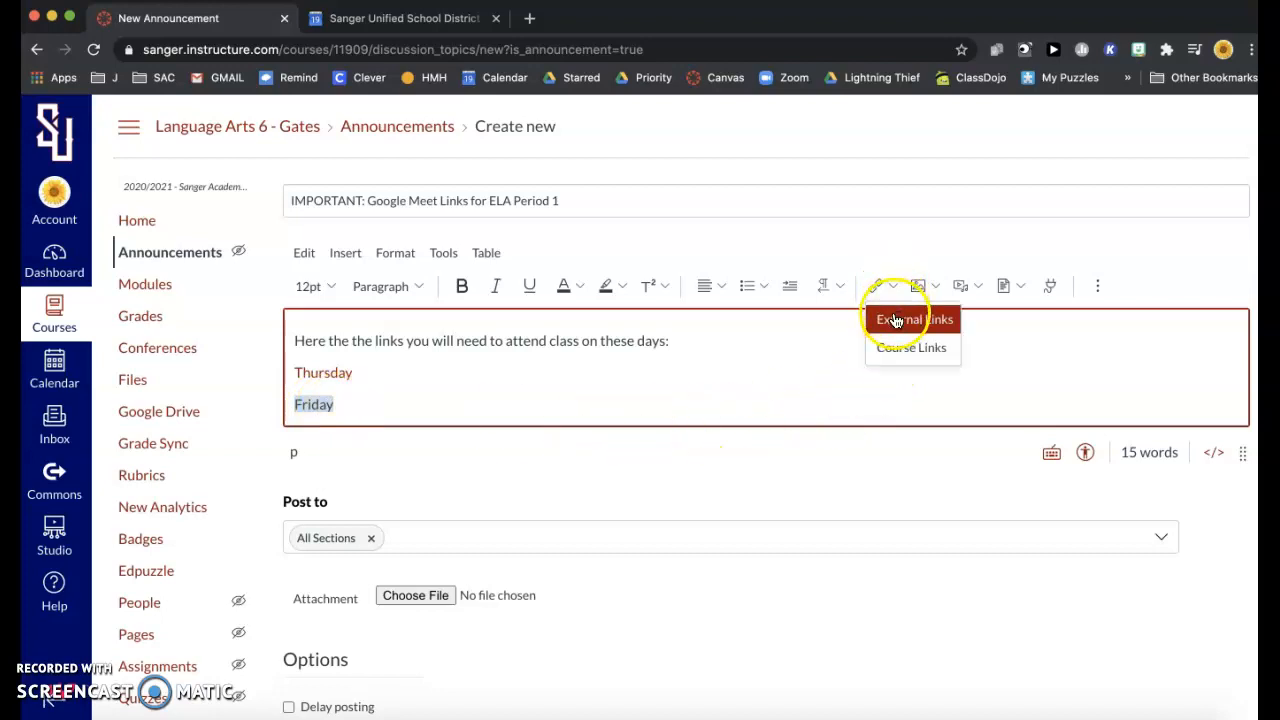
left_click(896, 321)
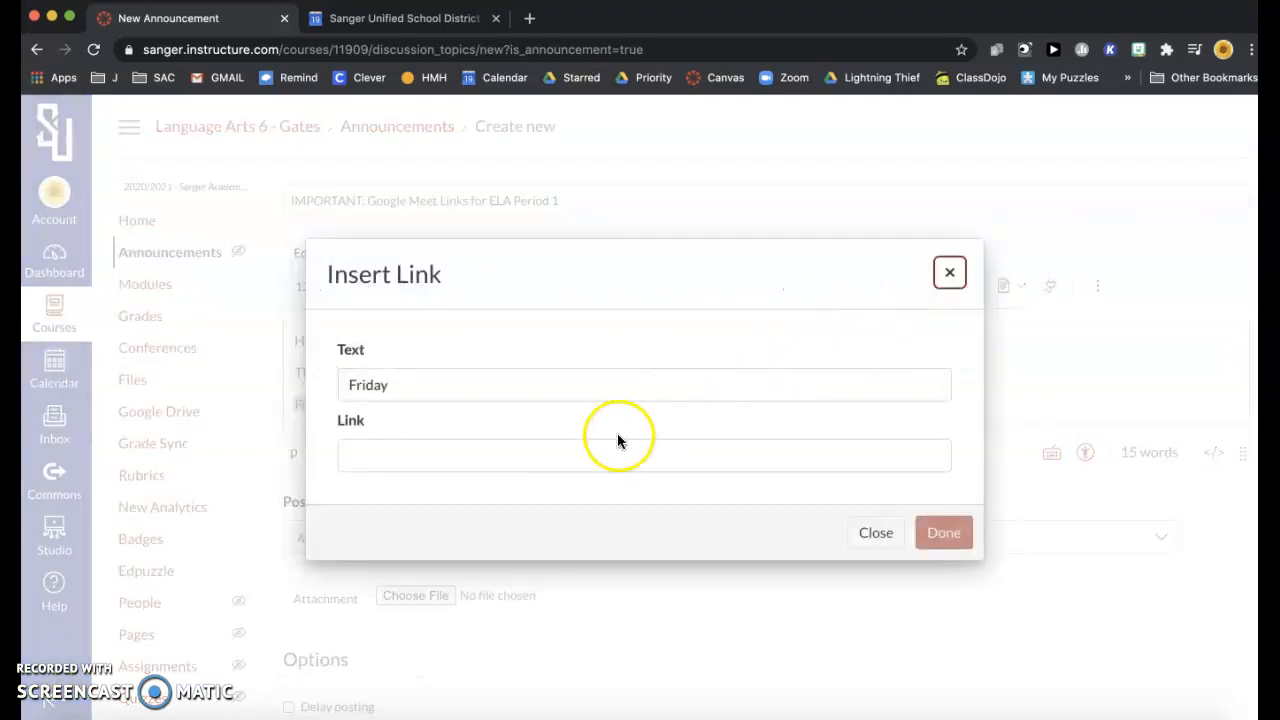
left_click(611, 452)
key("super+v")
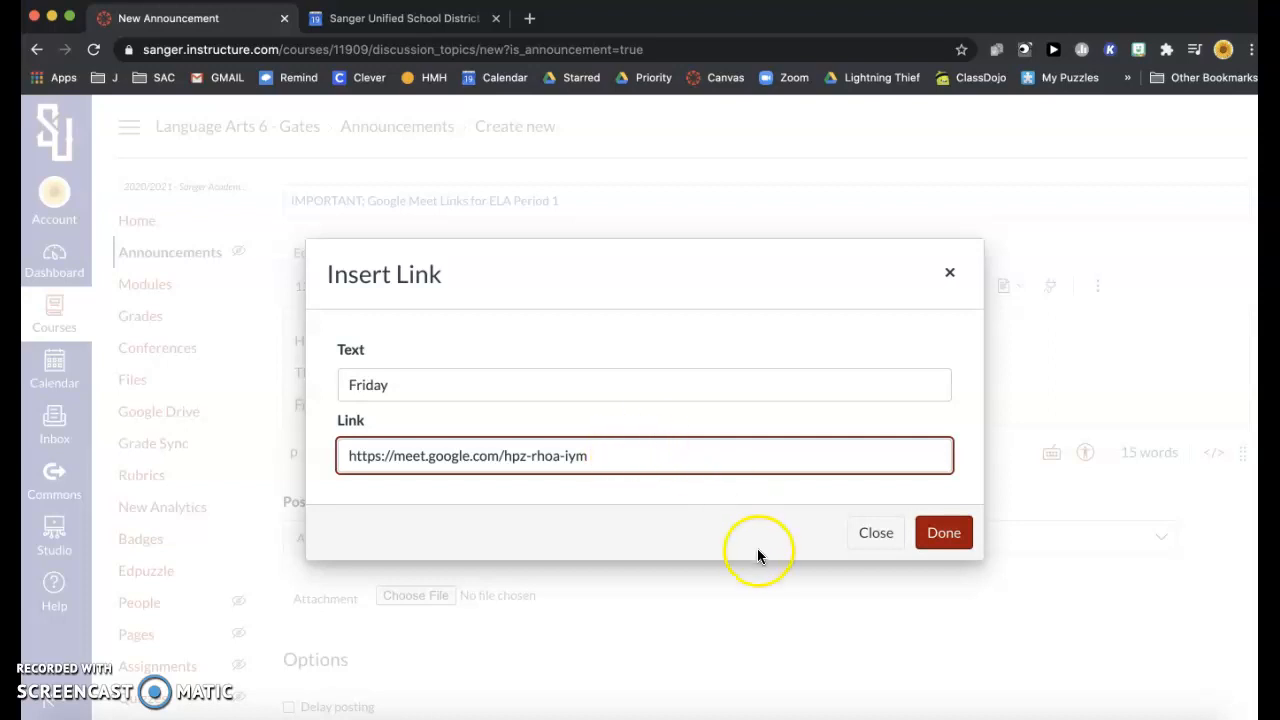
left_click(948, 531)
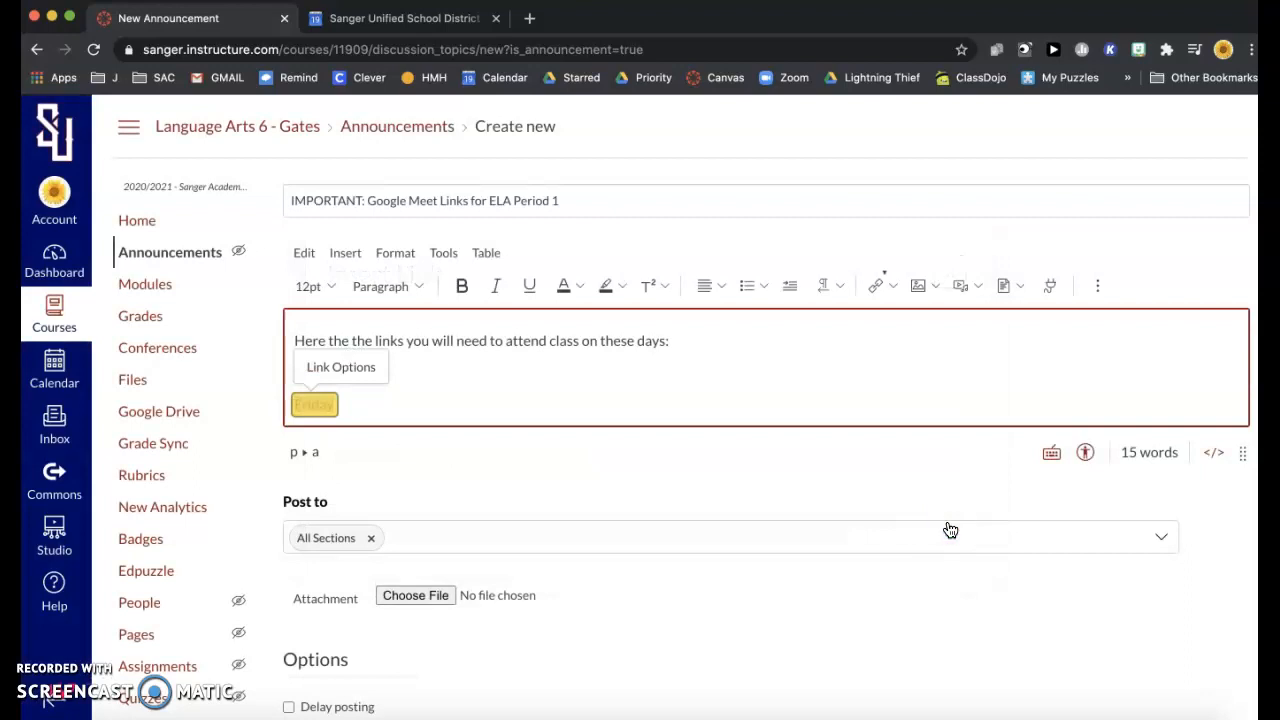
left_click(559, 410)
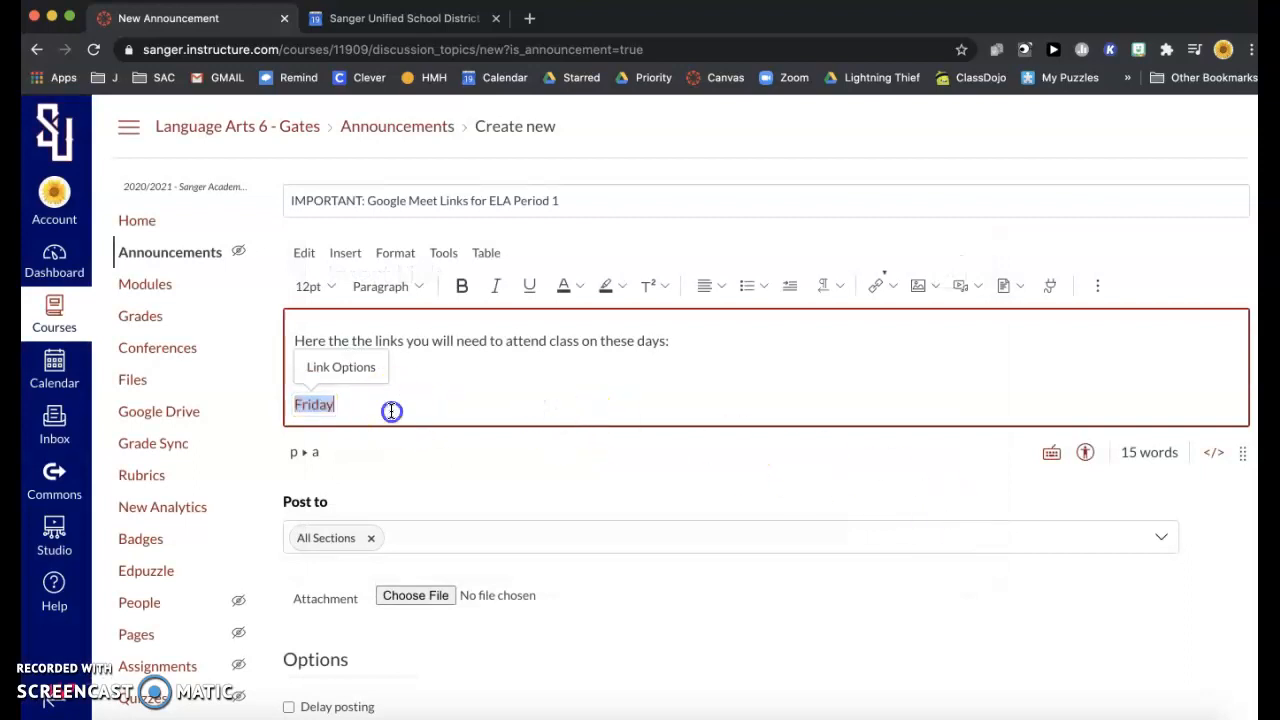
left_click(430, 370)
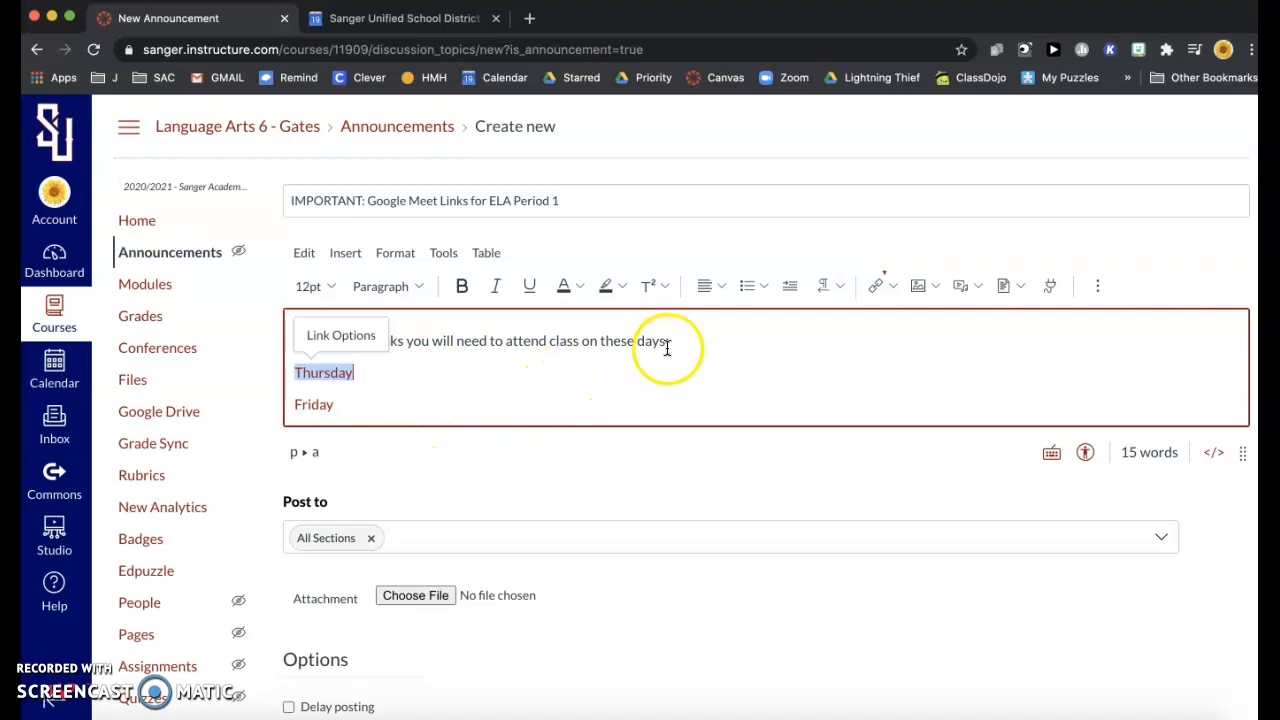
left_click(704, 341)
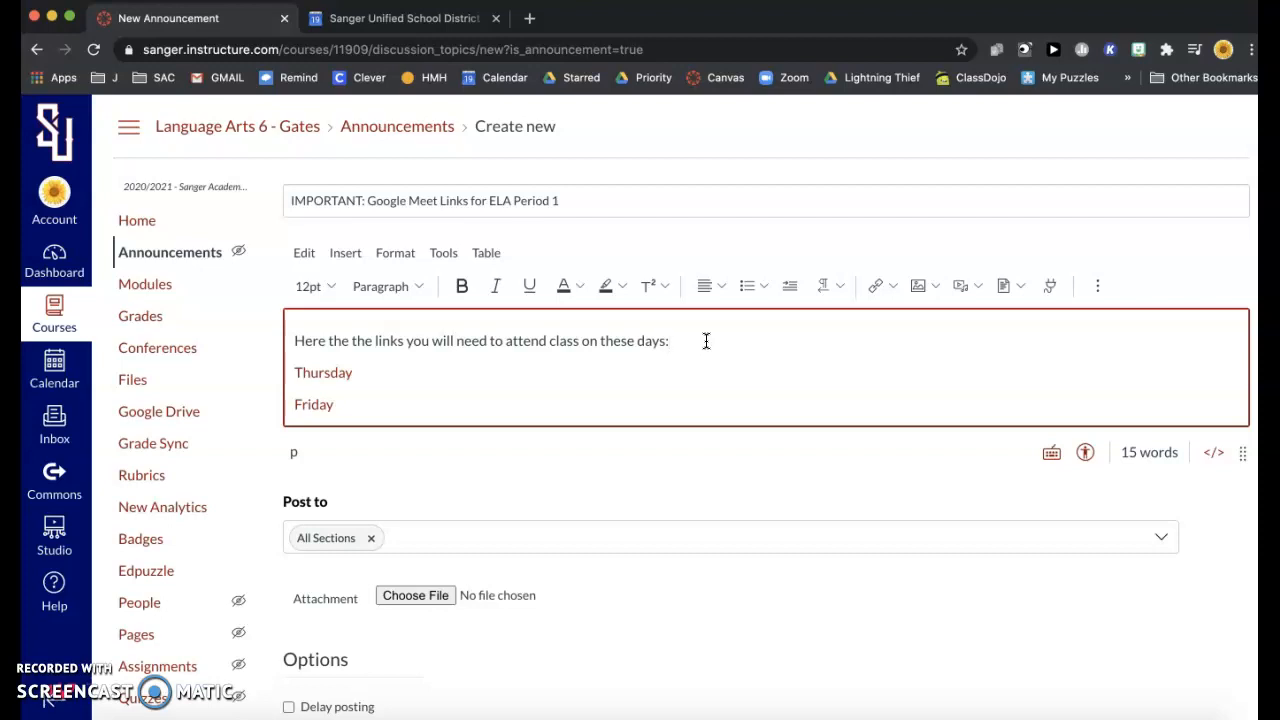
Replace All Sections with only the Language Arts 6 section 1(A-E) as the audience the announcement posts to
scroll(595, 477, "down", 2)
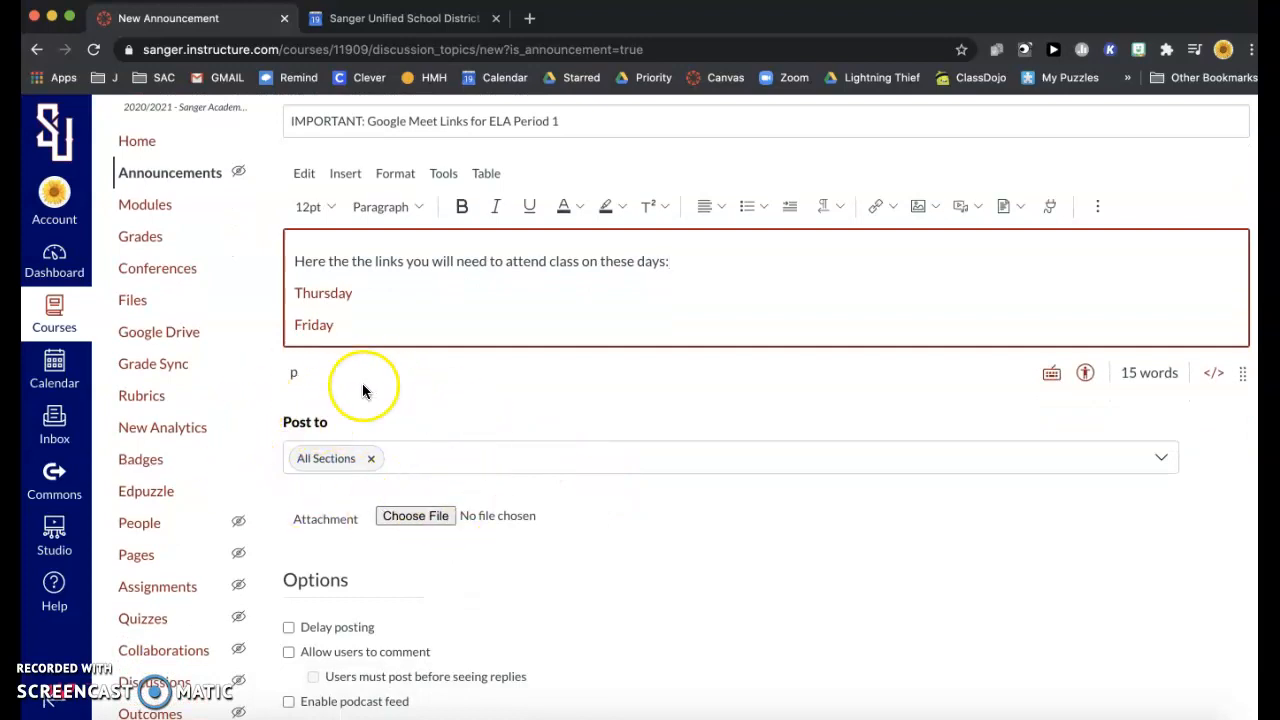
left_click(371, 463)
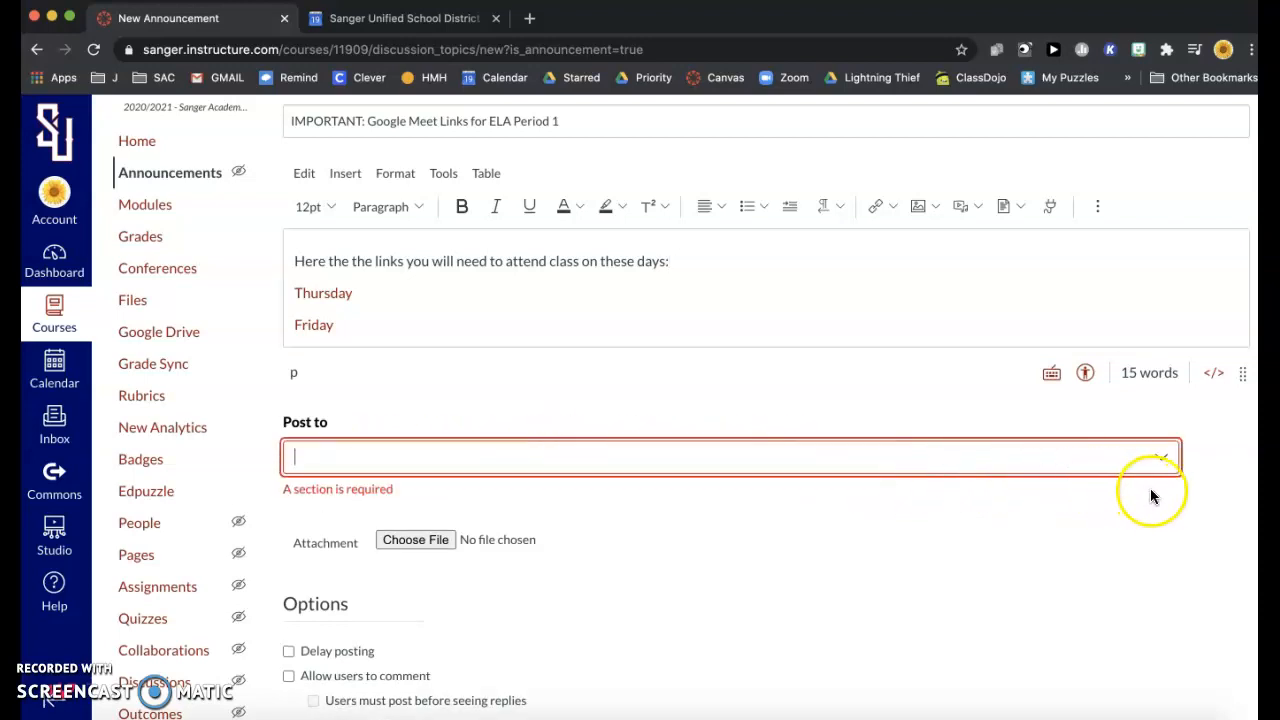
left_click(1162, 457)
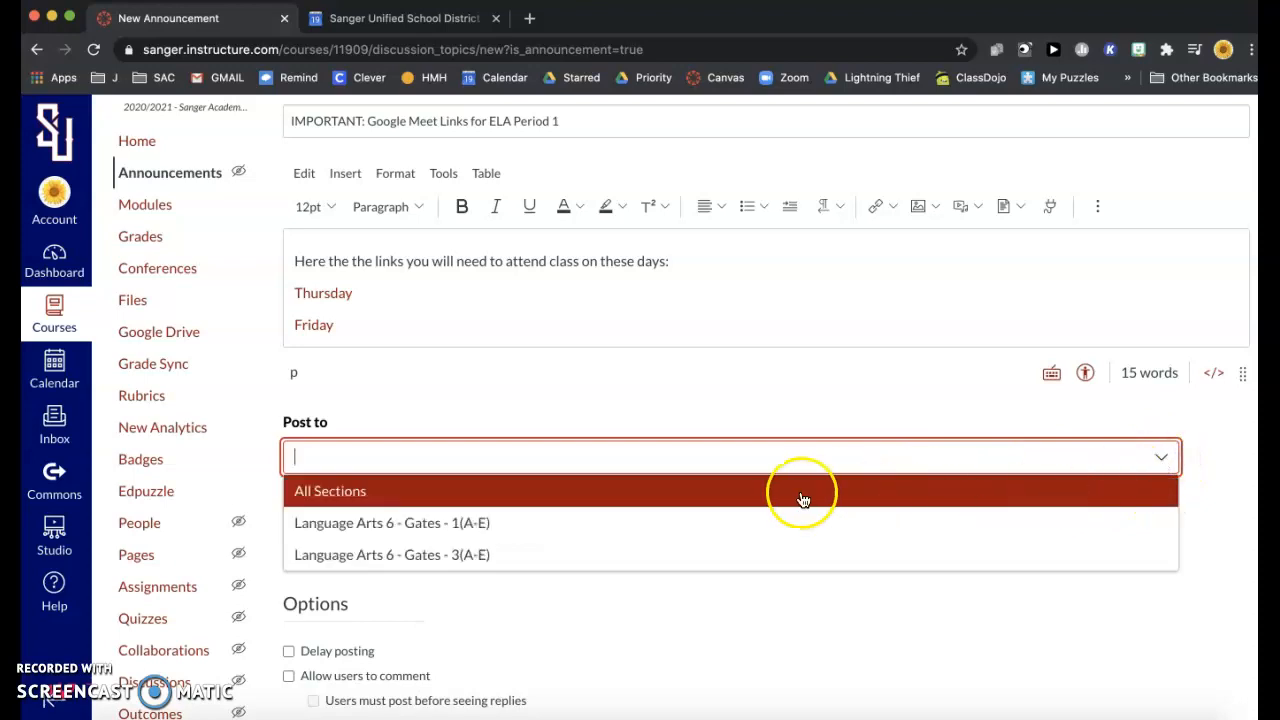
left_click(443, 522)
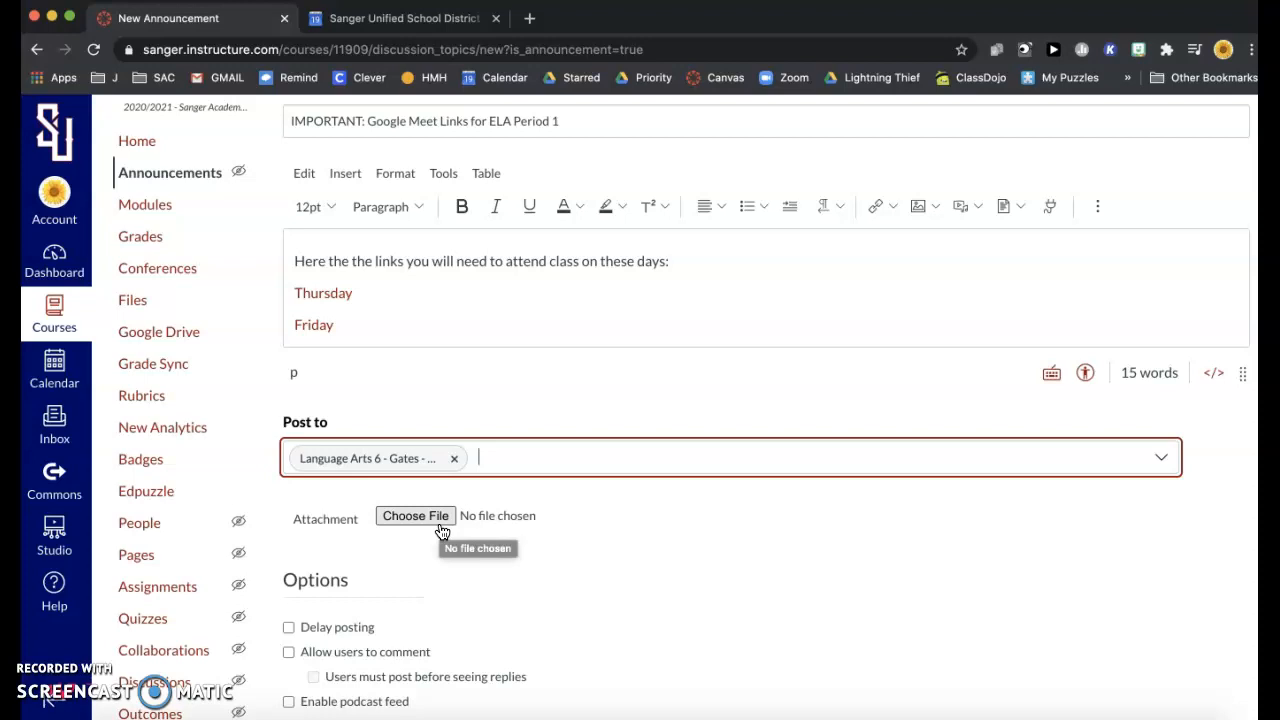
Enable delayed posting for the announcement and choose August 20, 2020 as its posting date
scroll(440, 530, "down", 3)
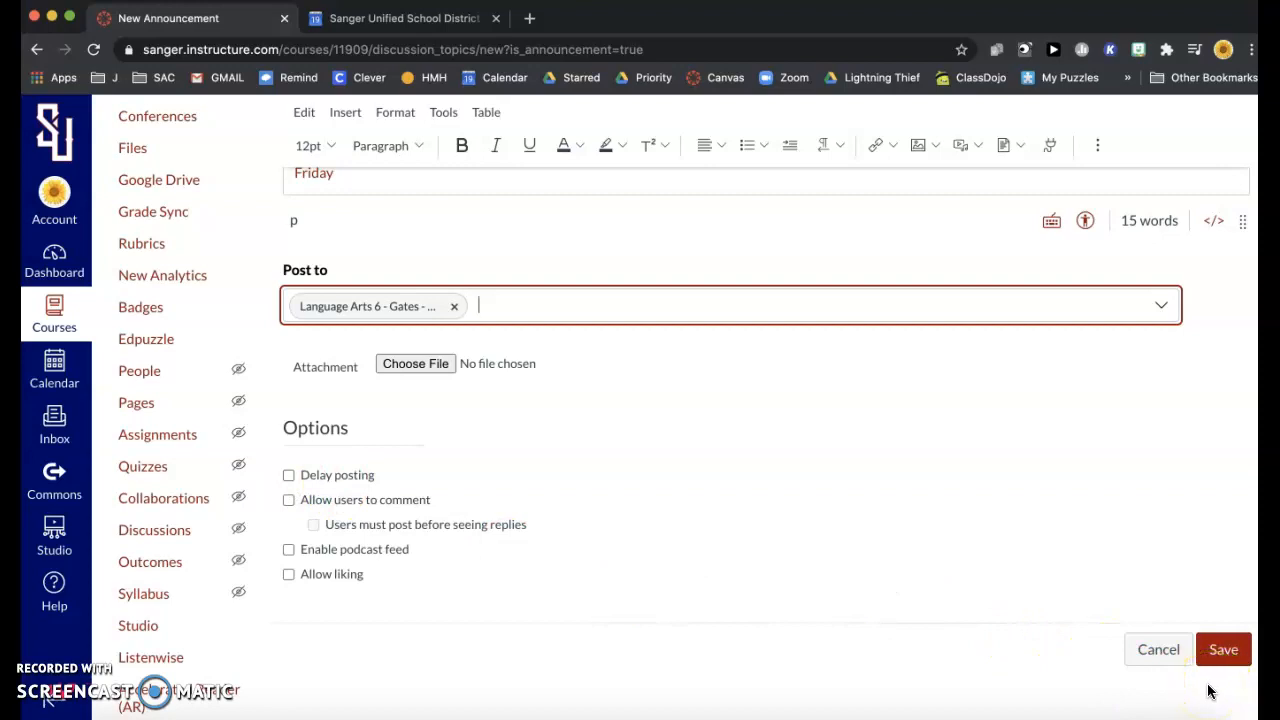
left_click(288, 476)
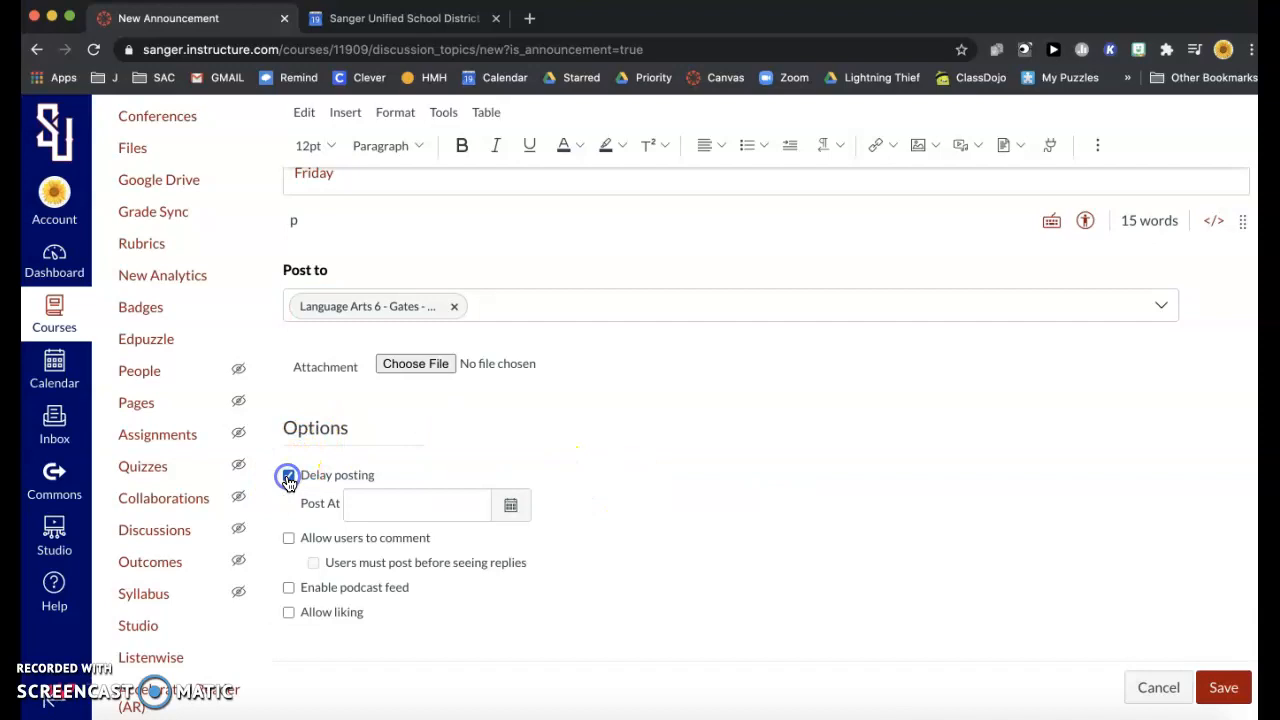
left_click(515, 507)
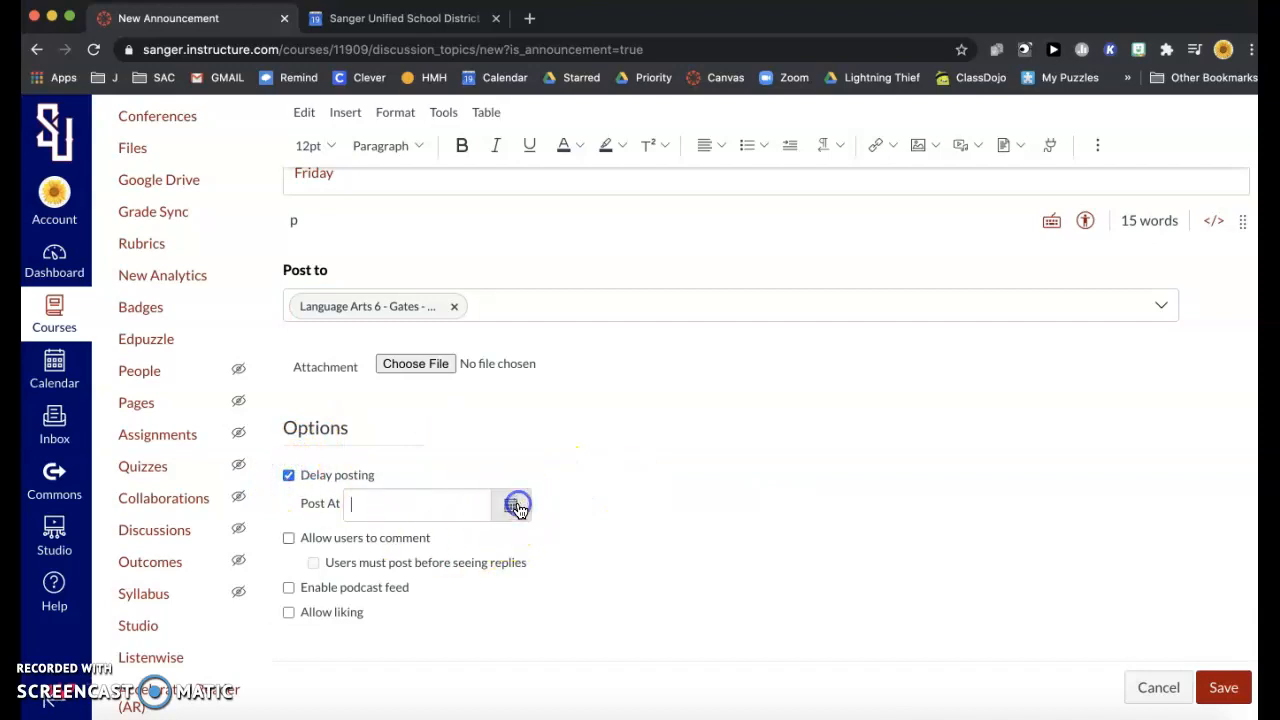
left_click(485, 393)
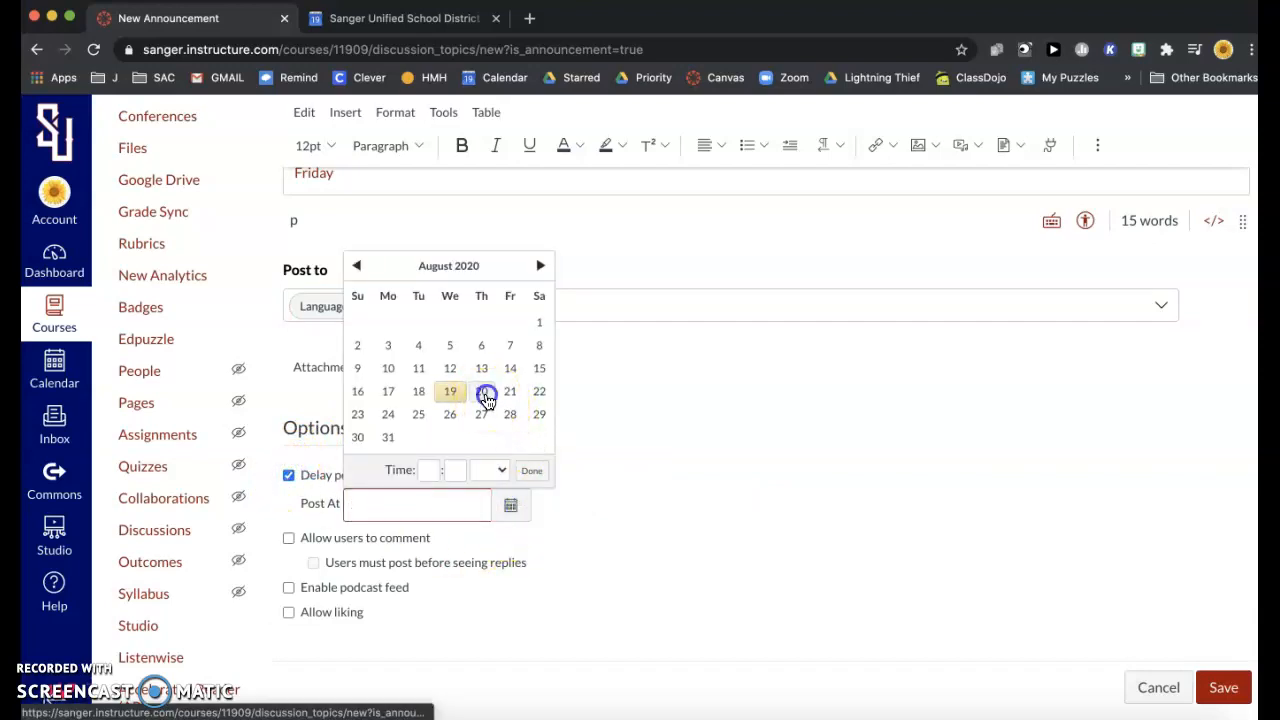
Set the delayed posting time to 8:00 am and save the announcement
left_click(427, 474)
type("800")
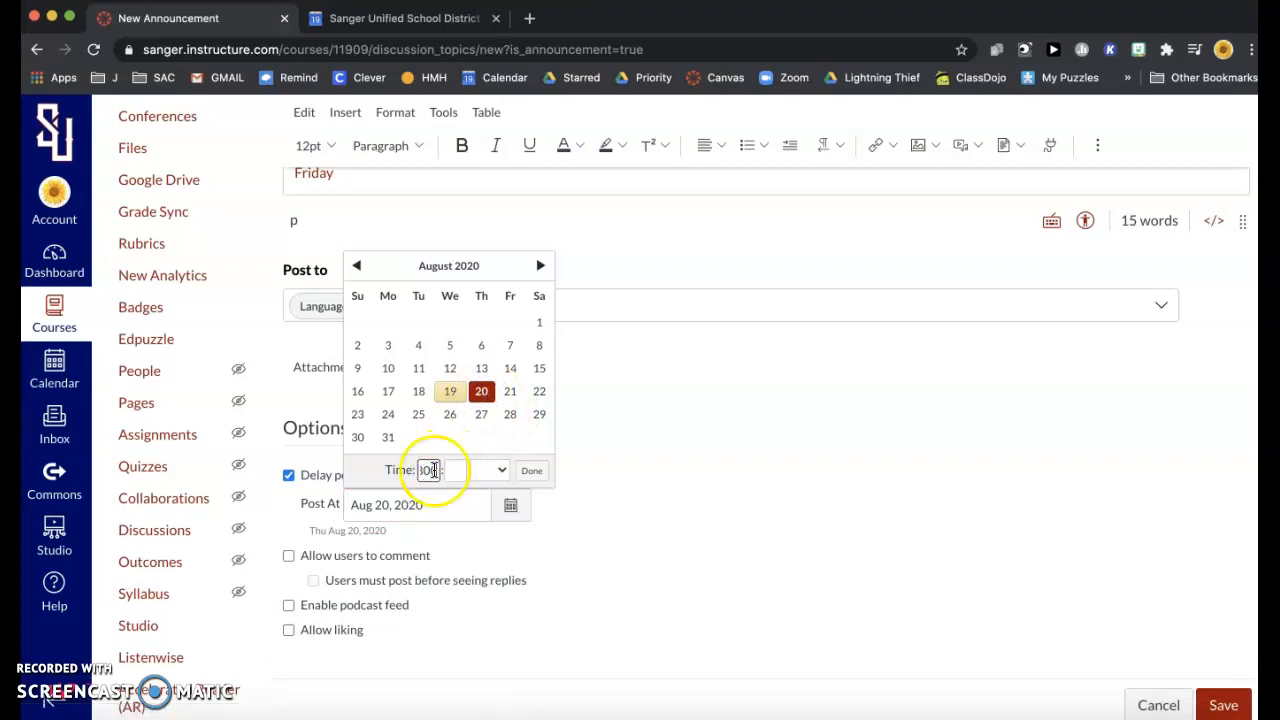
key("BackSpace")
key("BackSpace")
left_click(452, 471)
left_click(490, 471)
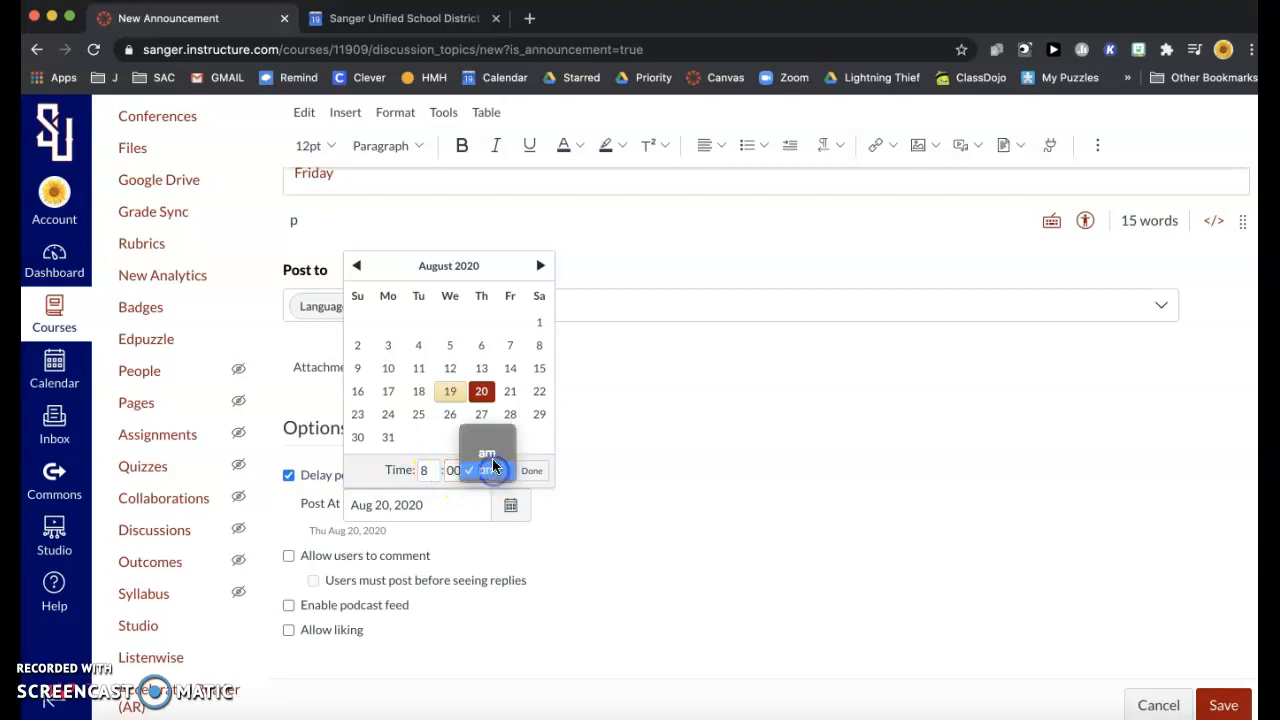
left_click(490, 453)
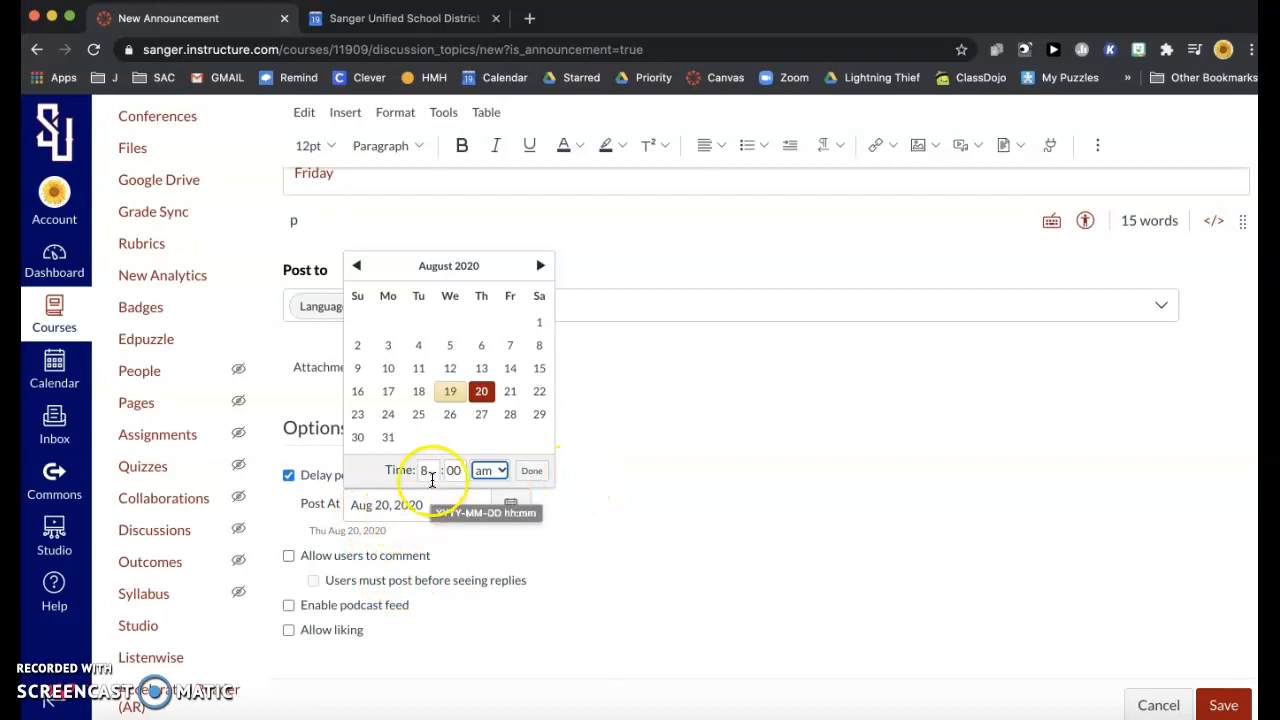
left_click(537, 471)
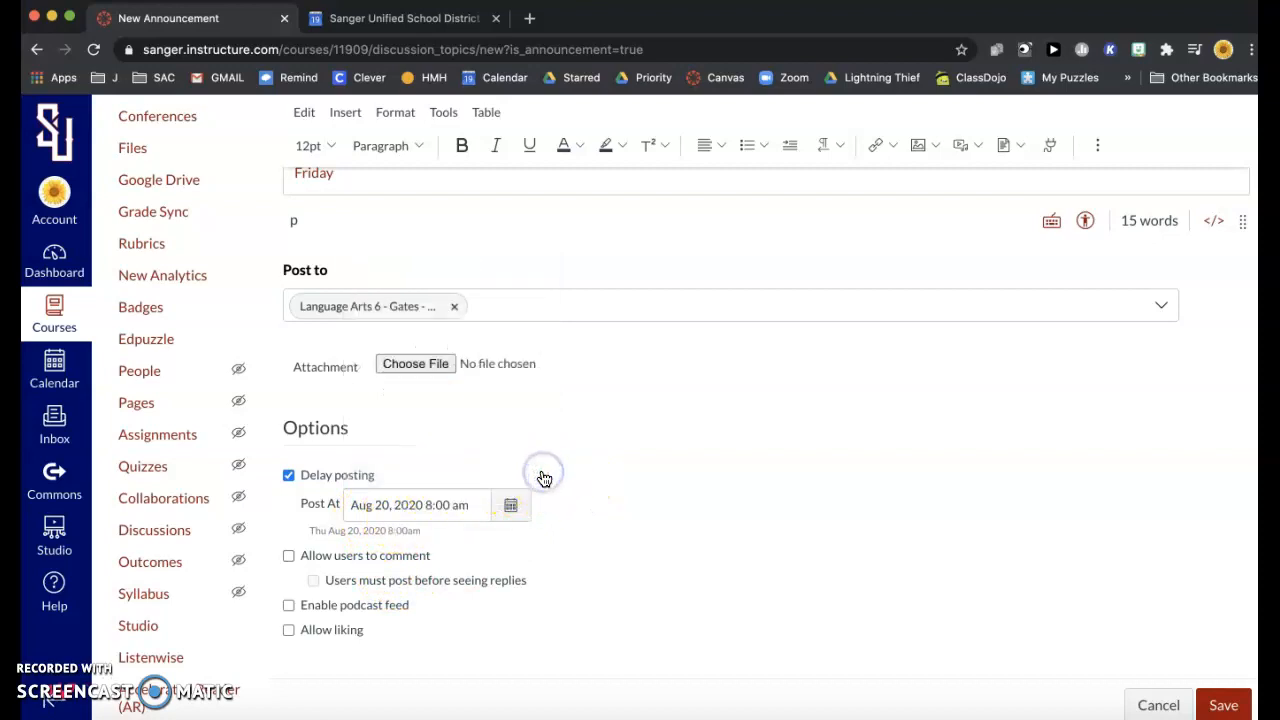
left_click(1220, 700)
left_click(1219, 706)
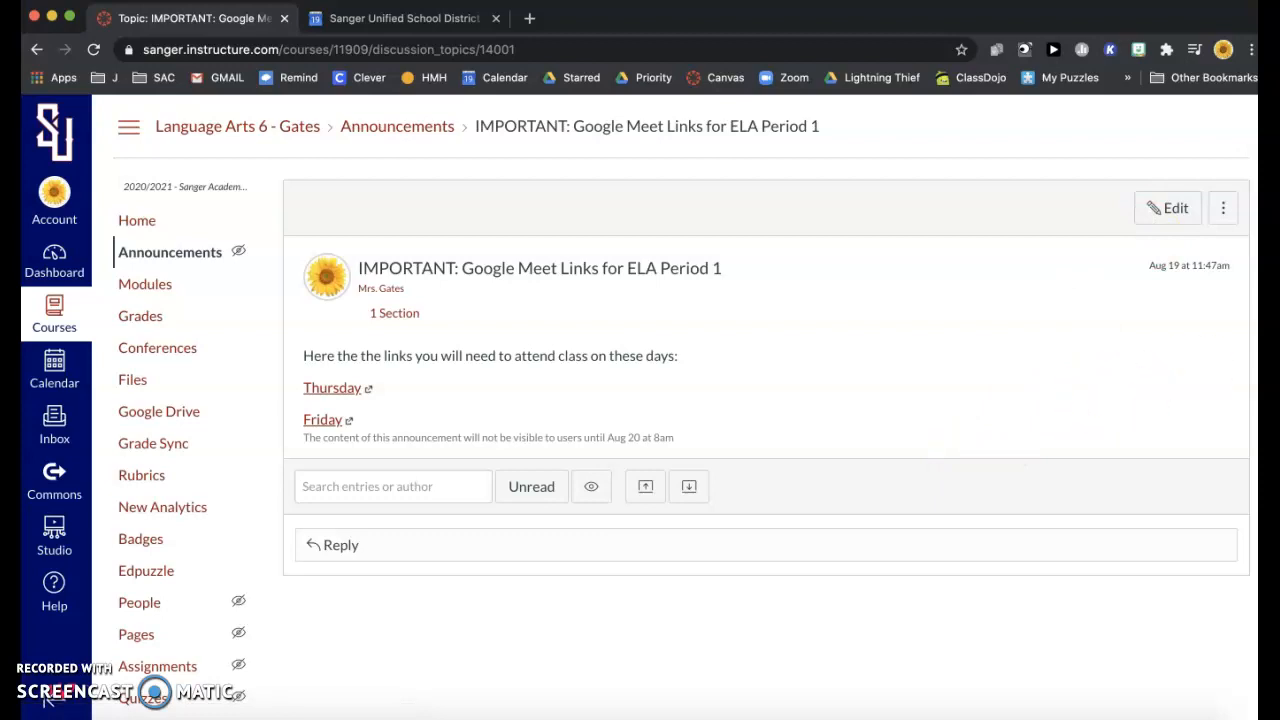
left_click(1224, 210)
left_click(1172, 310)
left_click(972, 465)
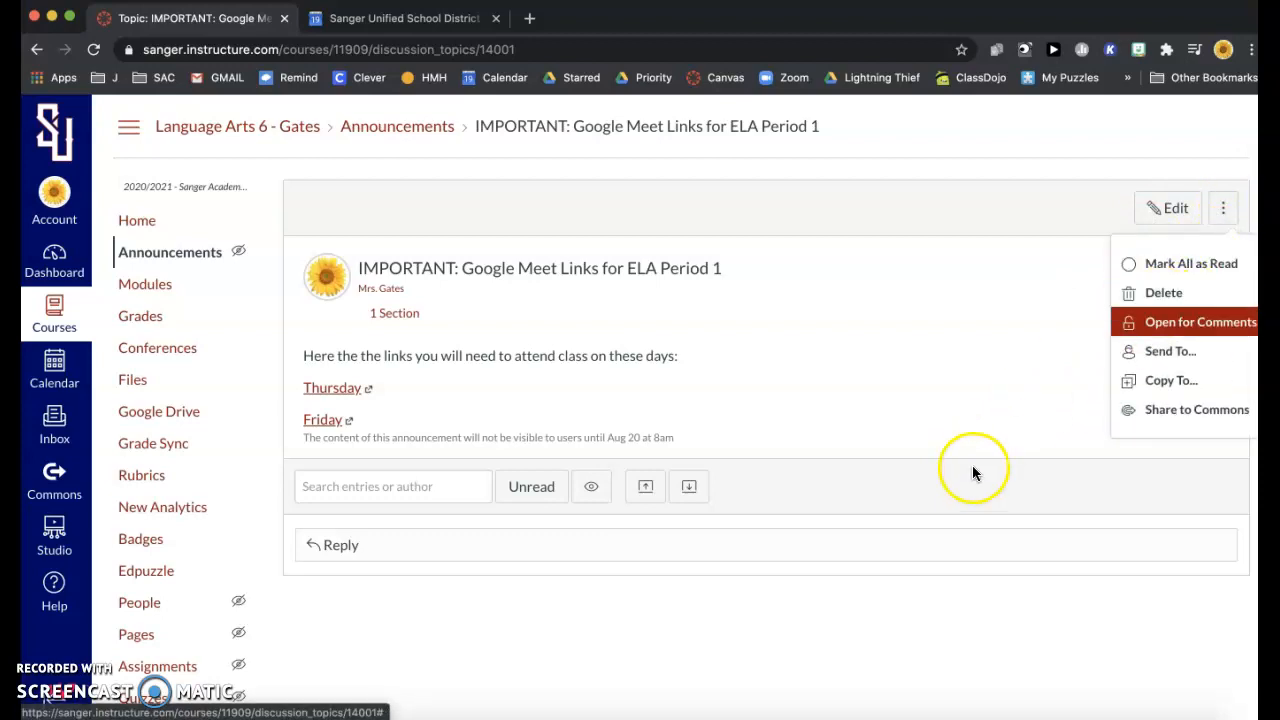